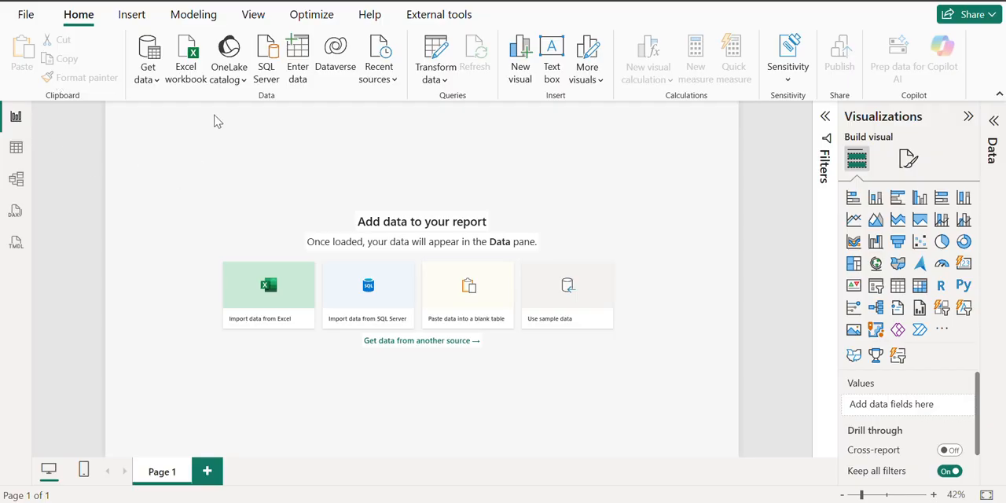
Step: Create a new calculated table and name it Calendar in its formula, leaving a new line for the definition
click(189, 22)
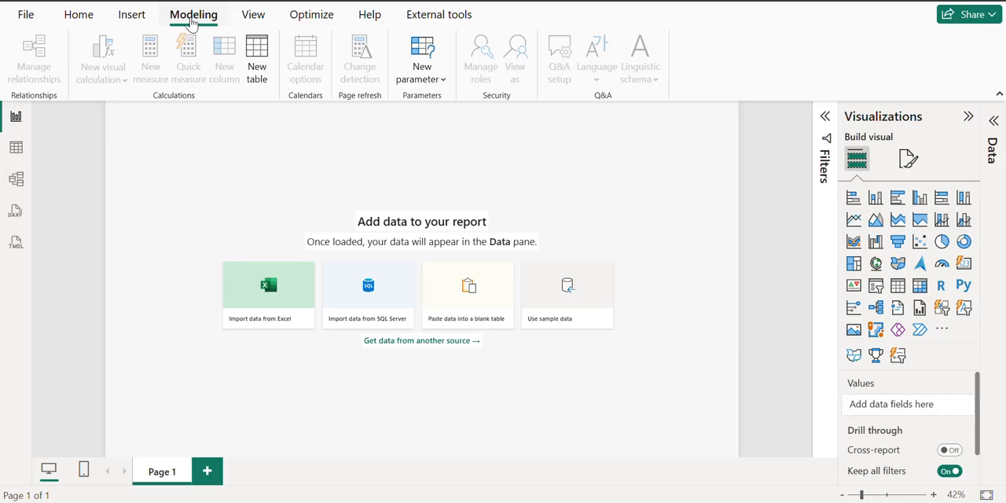
click(257, 70)
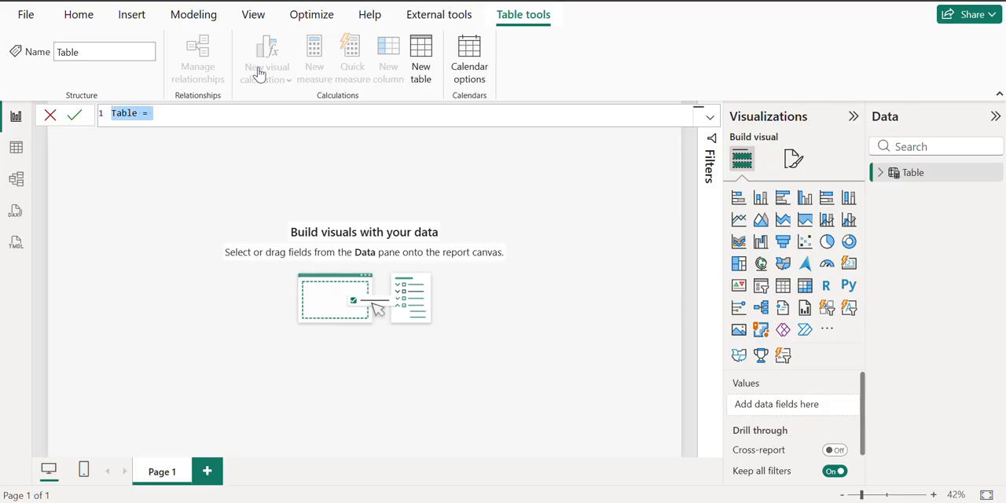
click(166, 116)
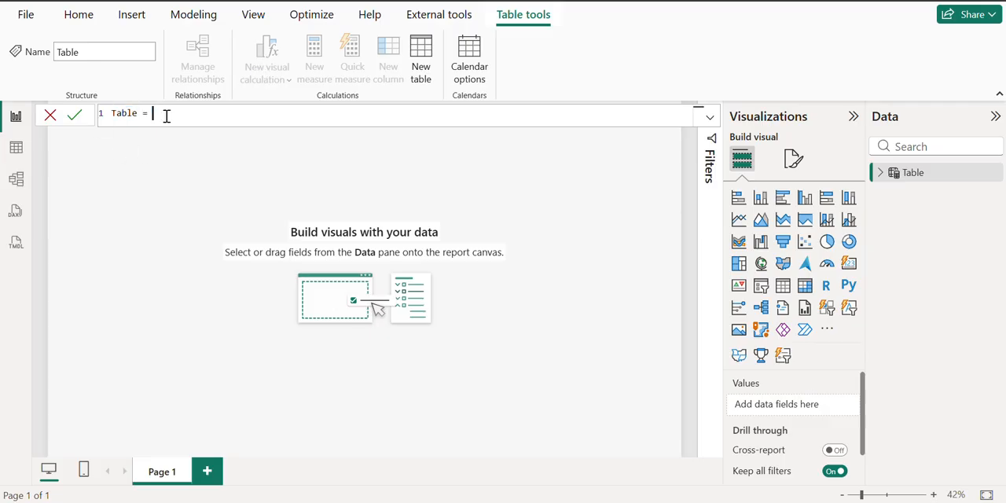
key(BackSpace)
key(BackSpace)
key(BackSpace)
key(BackSpace)
key(BackSpace)
key(BackSpace)
key(BackSpace)
key(BackSpace)
text(Calendar =)
key(shift+Return)
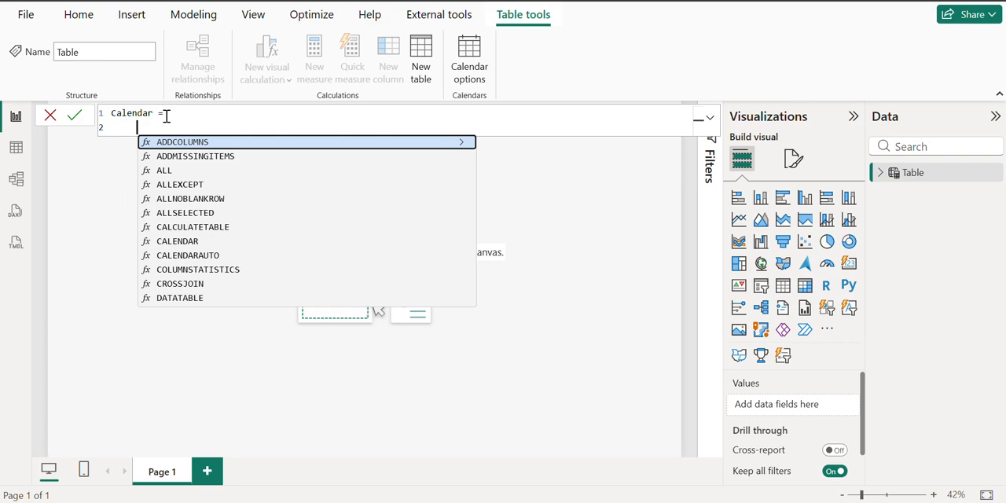
Step: Define the variable _Startdate as DATE(2025,01,01) in the Calendar table formula
text(VAR)
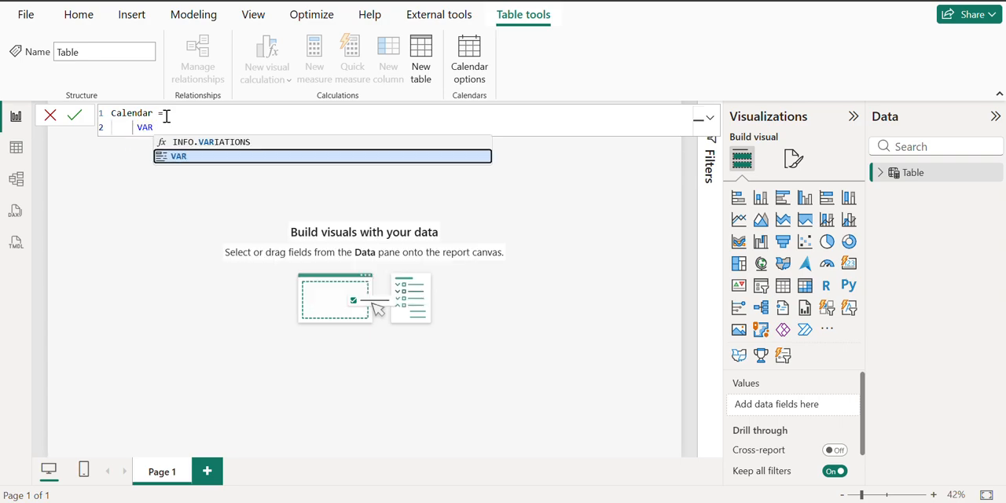
text( _Start)
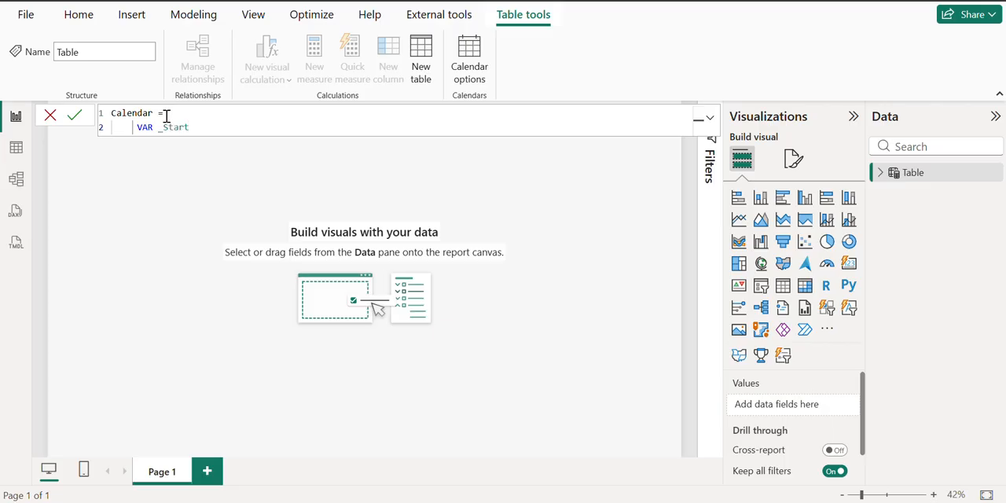
text(date = DATE()
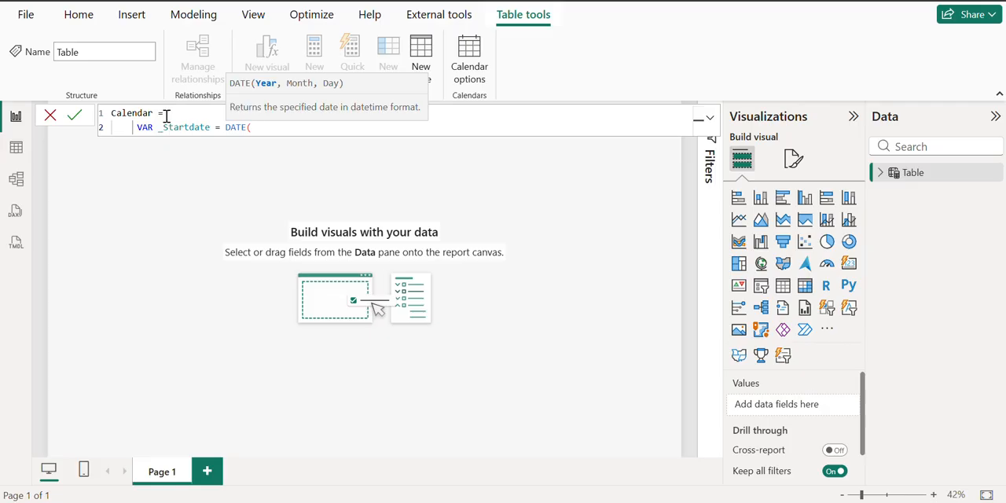
text(2025,01,01))
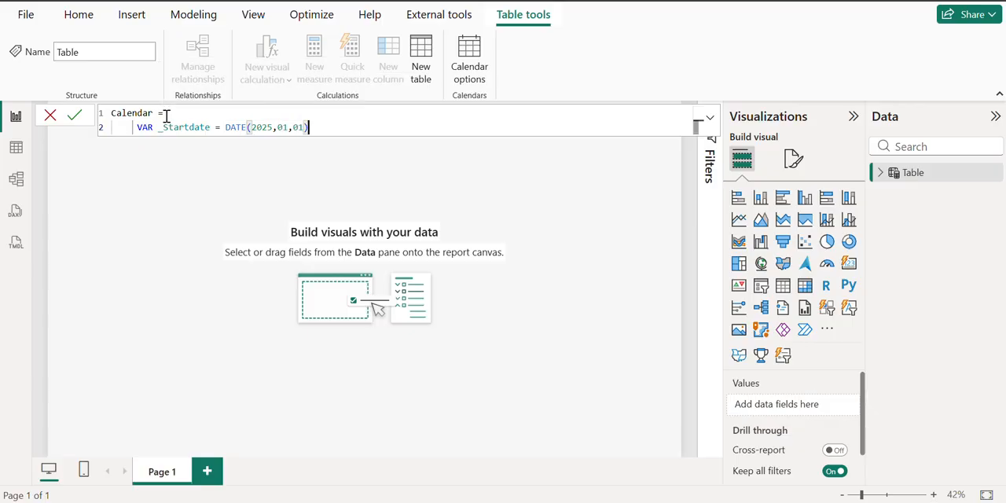
key(Return)
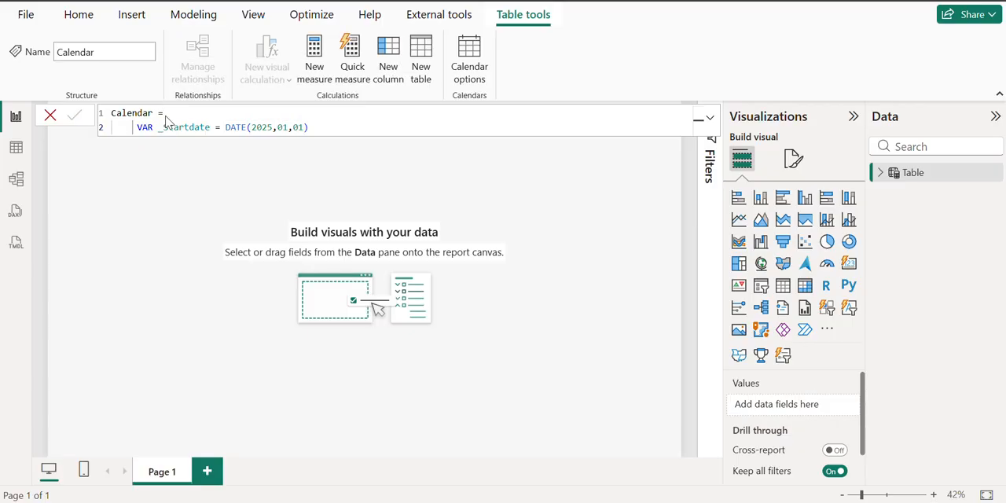
Step: Add a second variable line to the formula defining _EndDate as DATE(2026,12,31)
click(314, 128)
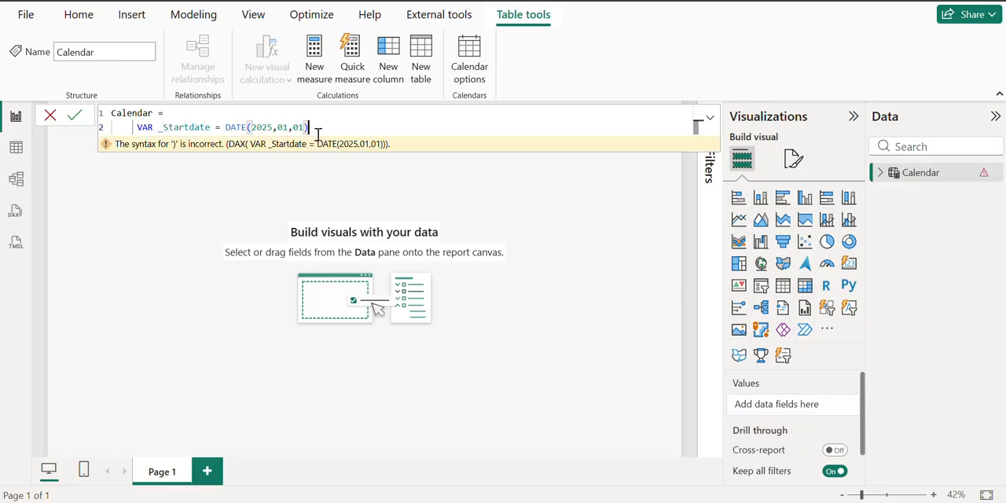
key(shift+Return)
text(VAR)
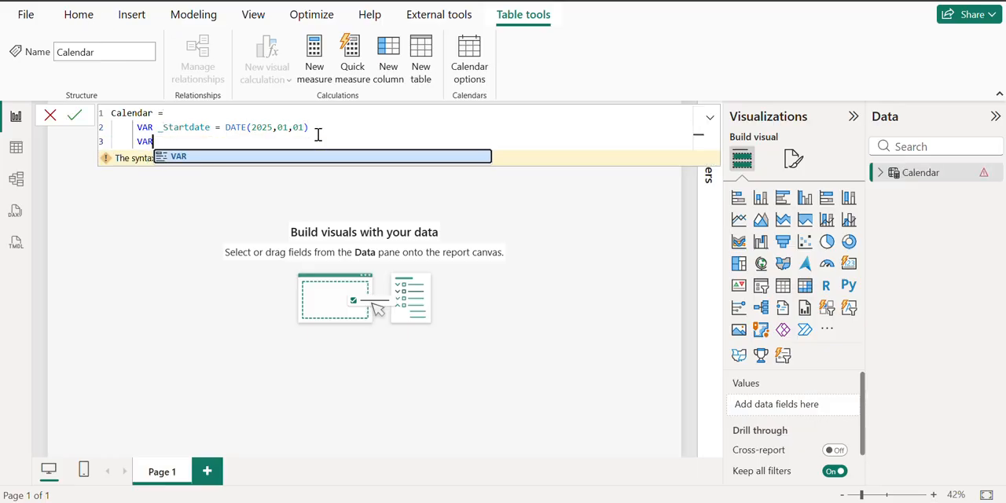
text( _ErdDate =)
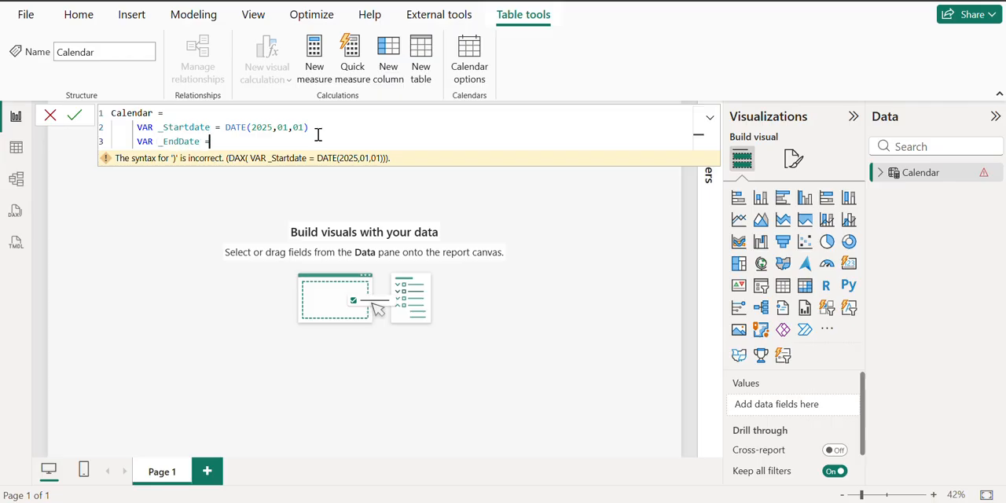
text( DATE)
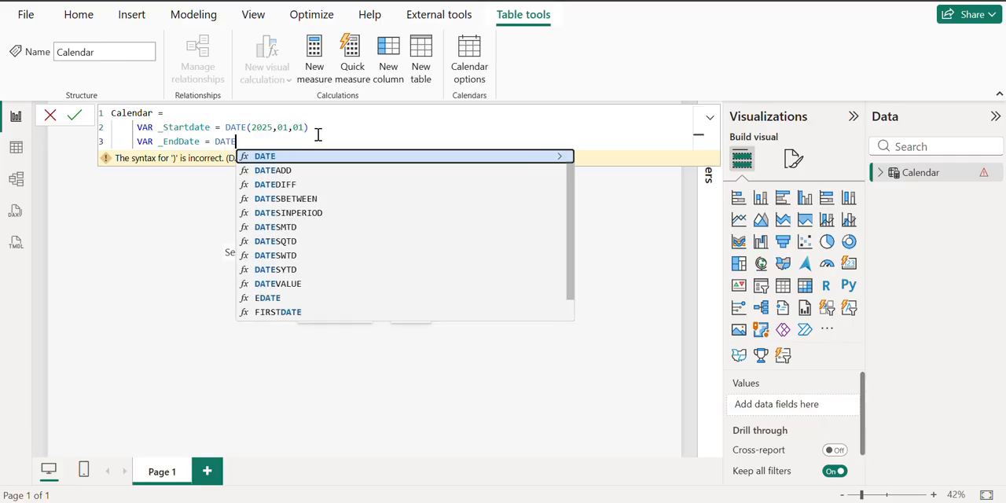
text((2)
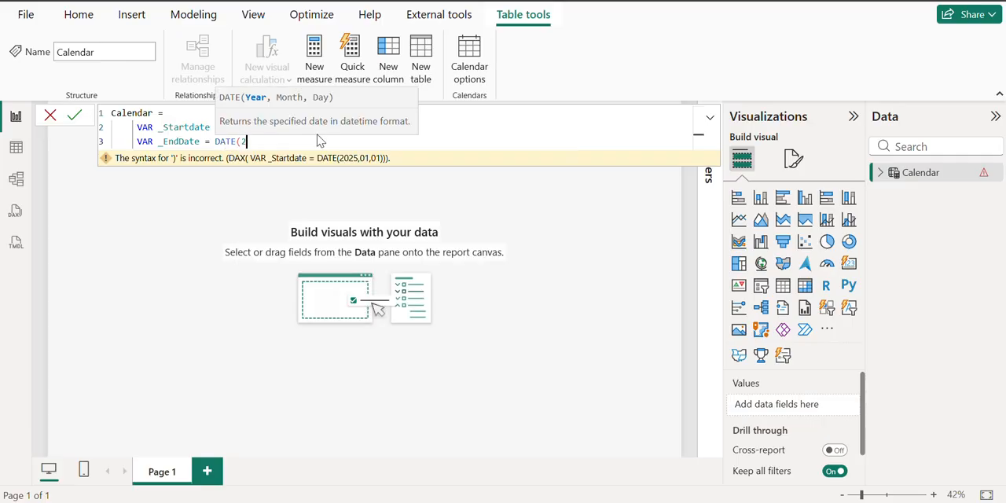
text(026,12,31))
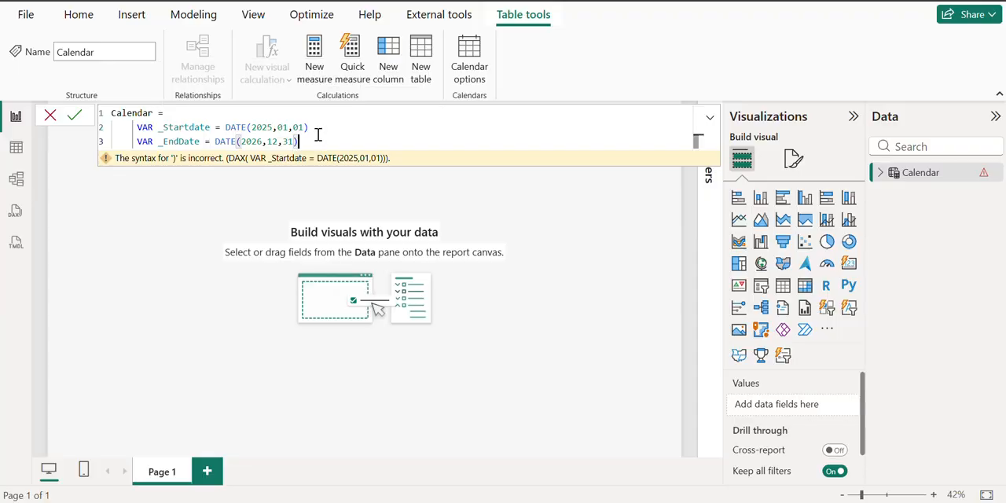
Step: Add a RETURN line below the variables and open a CALENDAR function call beneath it
key(Return)
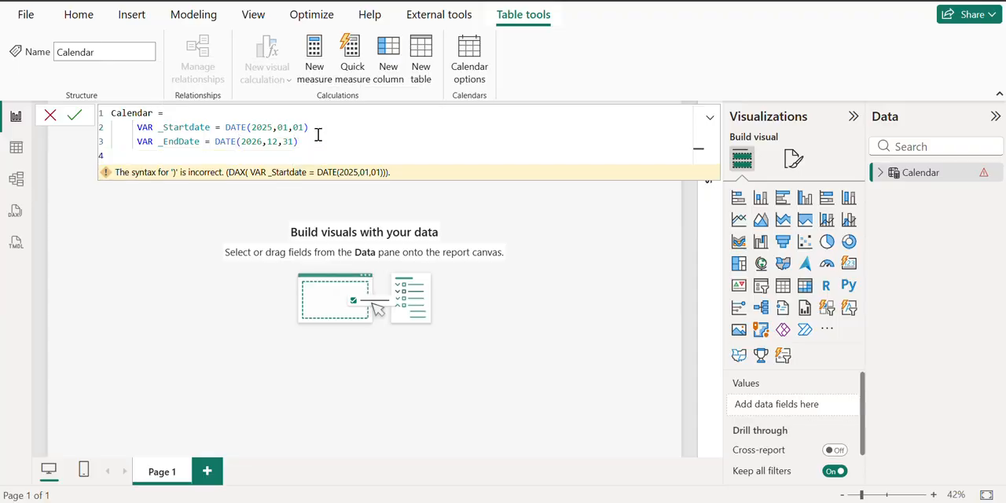
text(RETURN)
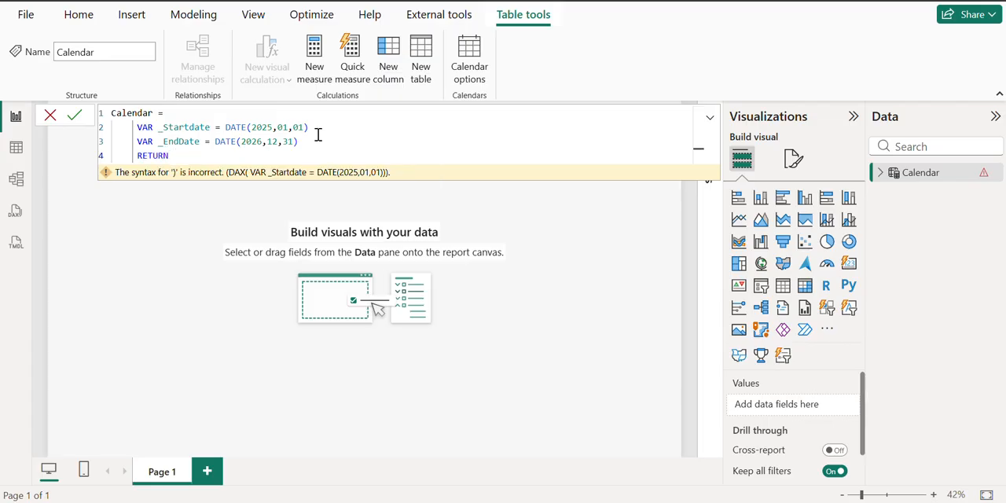
key(Return)
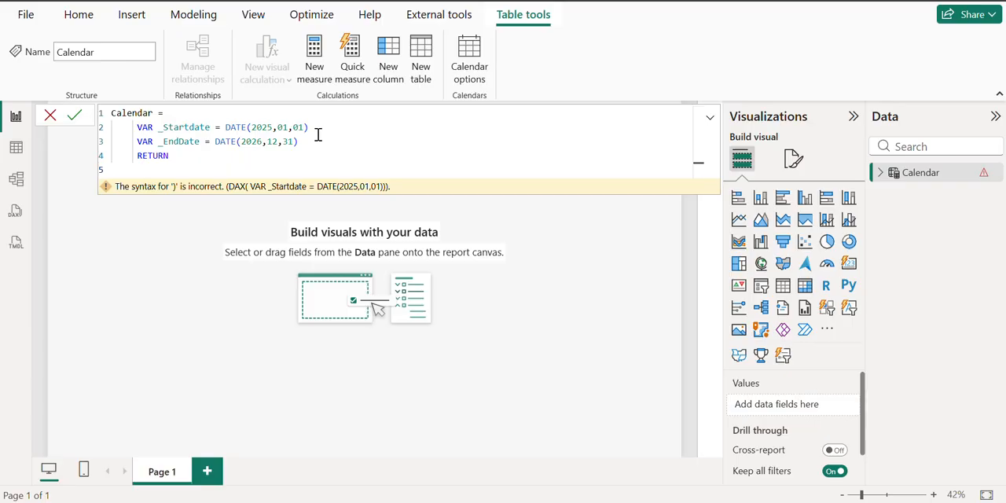
text(CALENDAR)
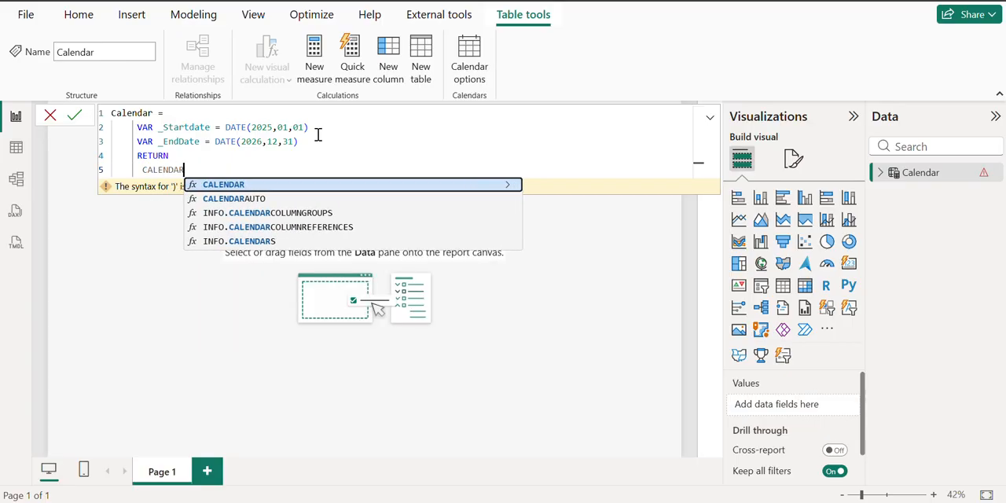
text(()
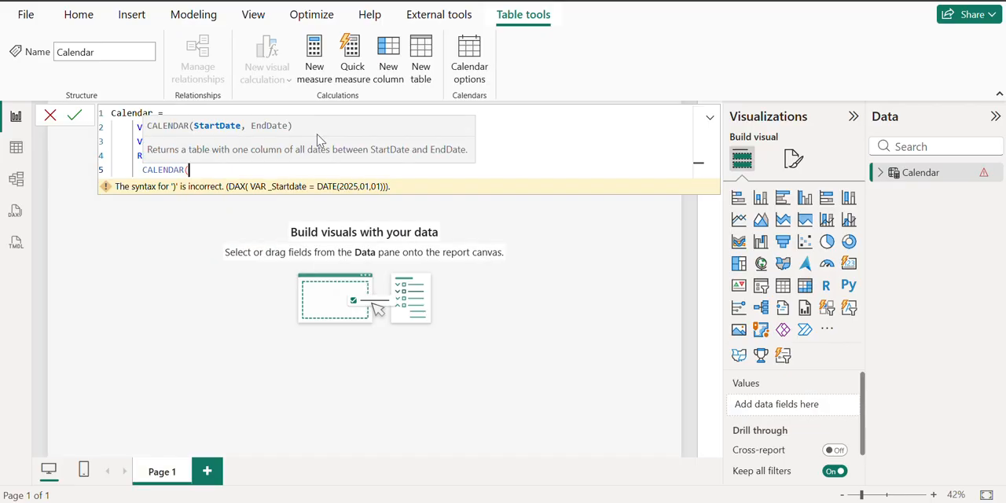
text(_)
Step: Complete the CALENDAR call with _Startdate and _EndDate as its arguments and commit the table formula
key(BackSpace)
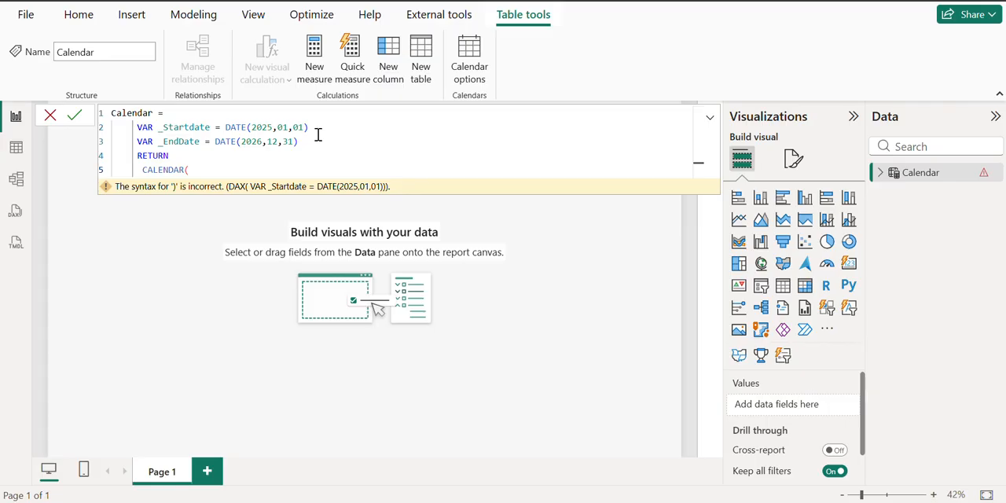
text(_Start)
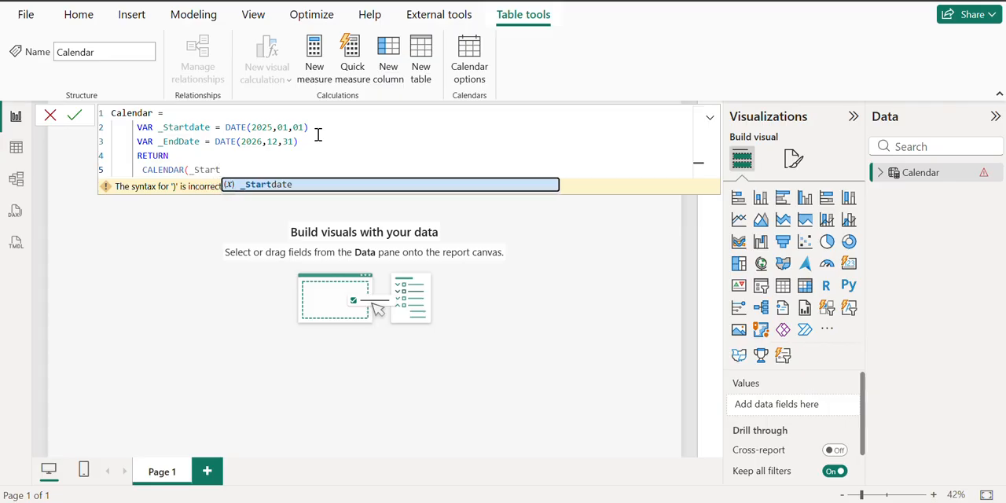
text(Date)
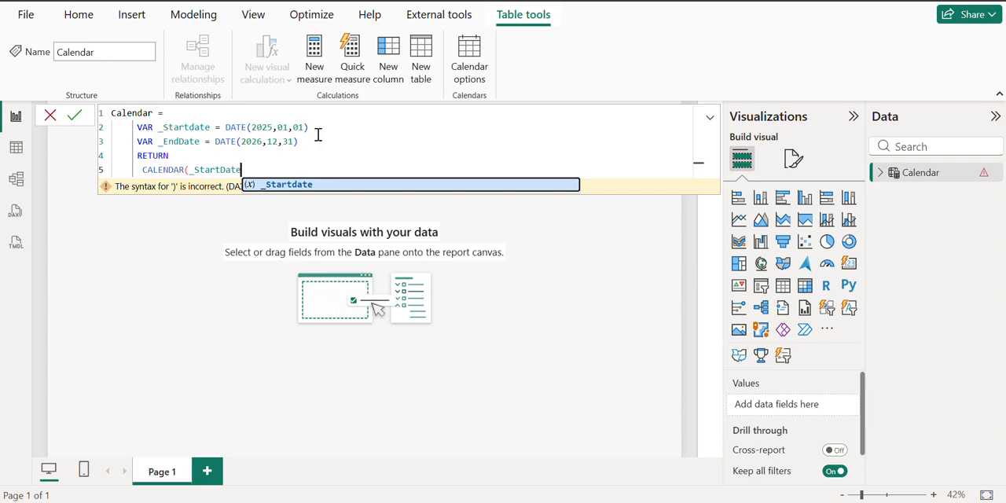
key(Tab)
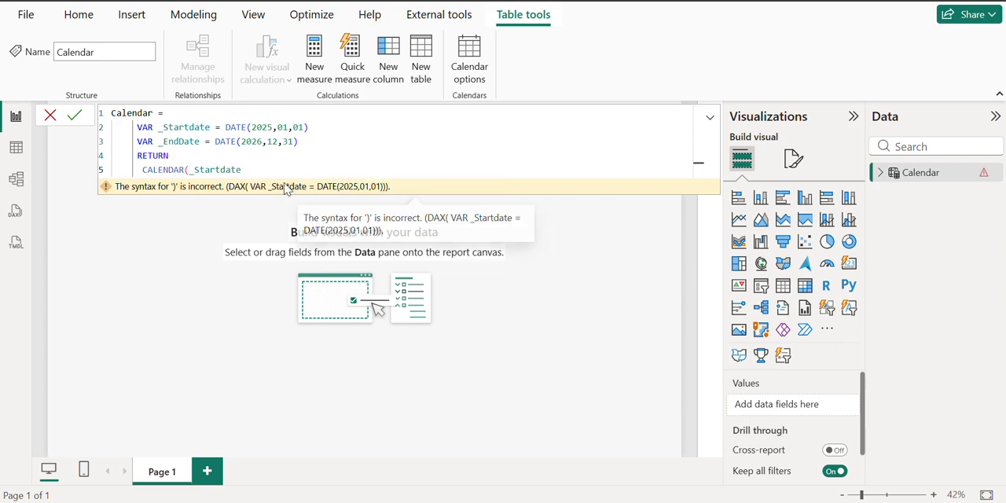
text(, _)
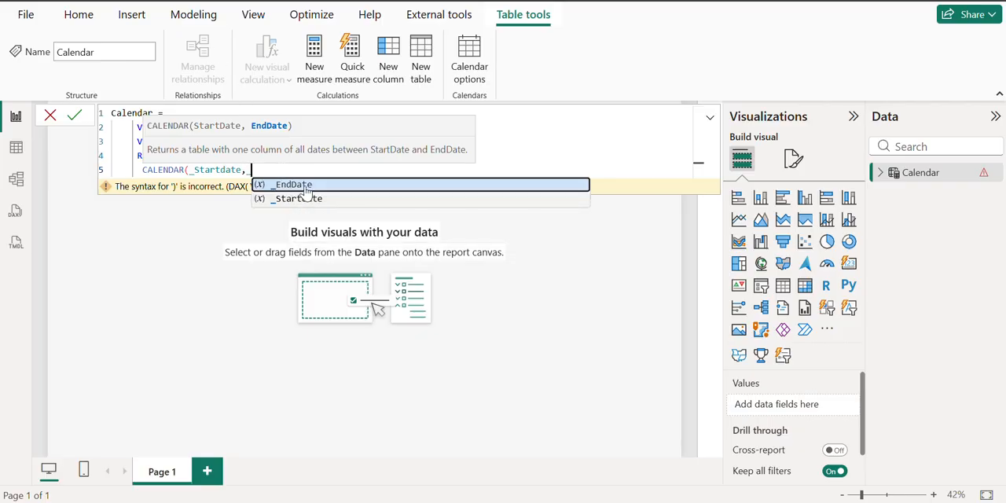
key(Tab)
text())
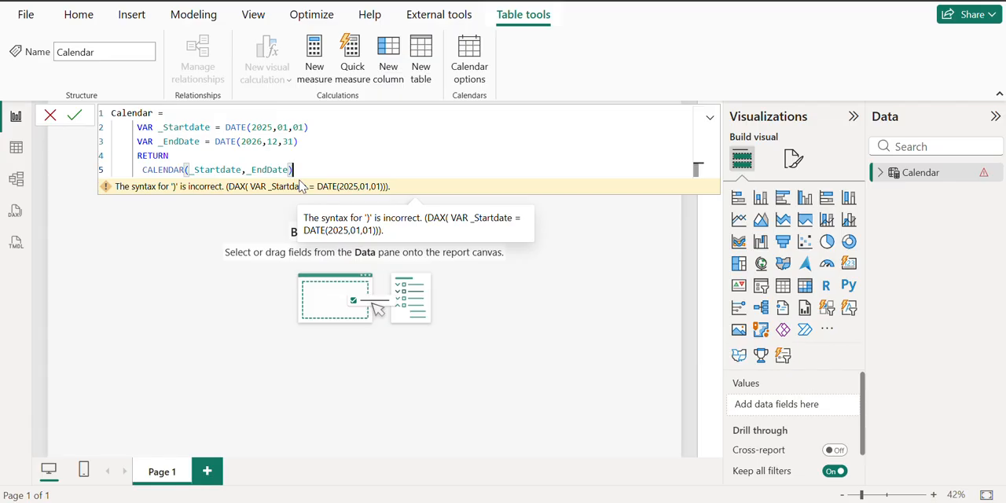
key(Return)
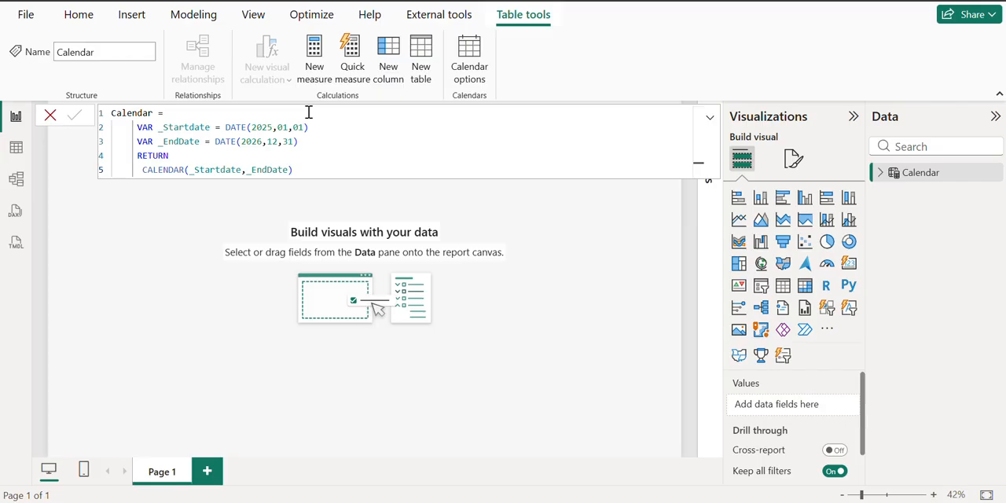
Step: Show the Calendar table's data and change the Date column's data type to Date
click(18, 147)
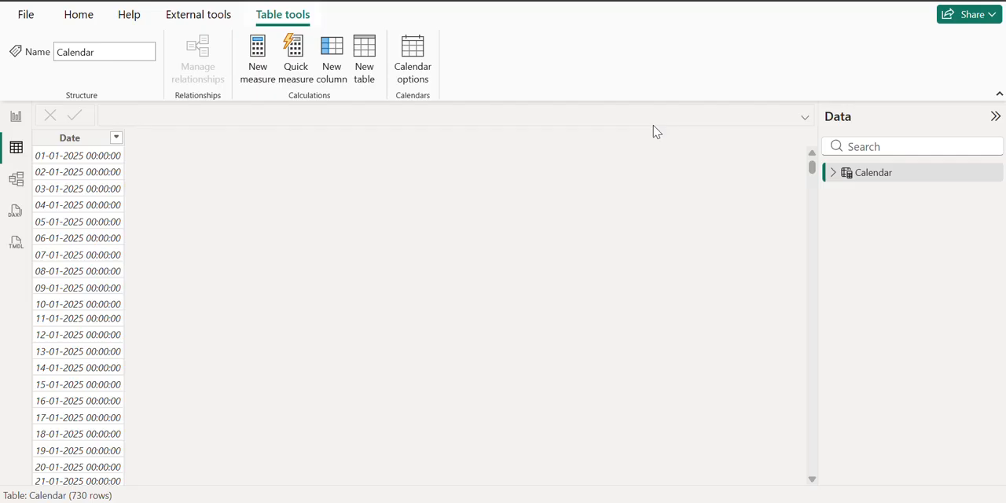
click(834, 173)
click(875, 193)
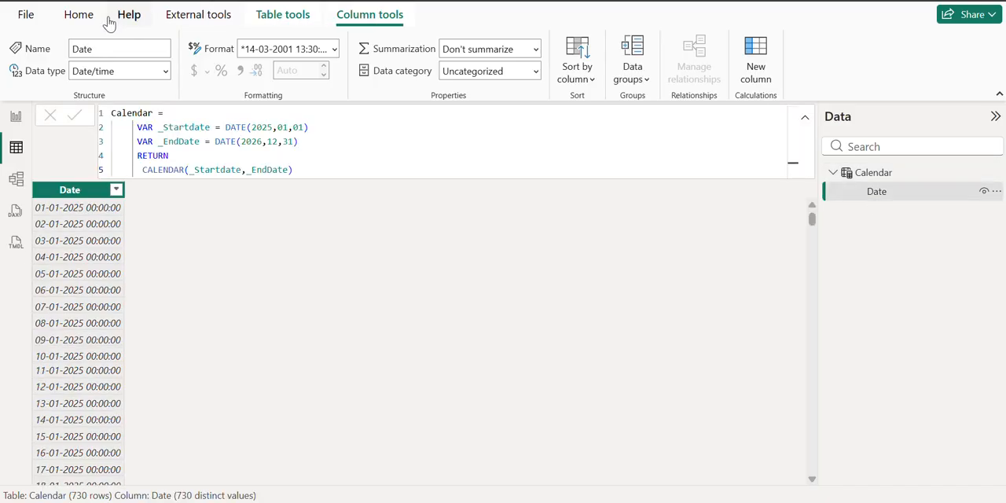
click(166, 72)
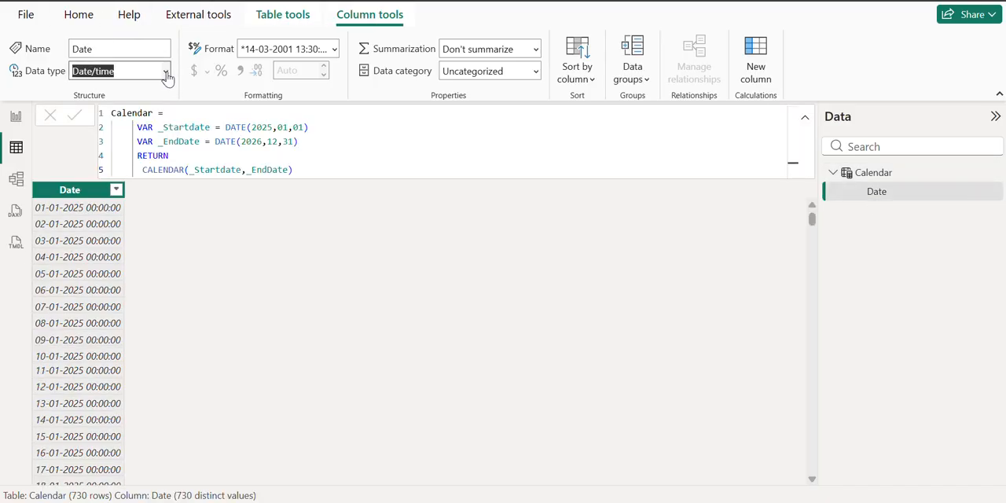
click(104, 184)
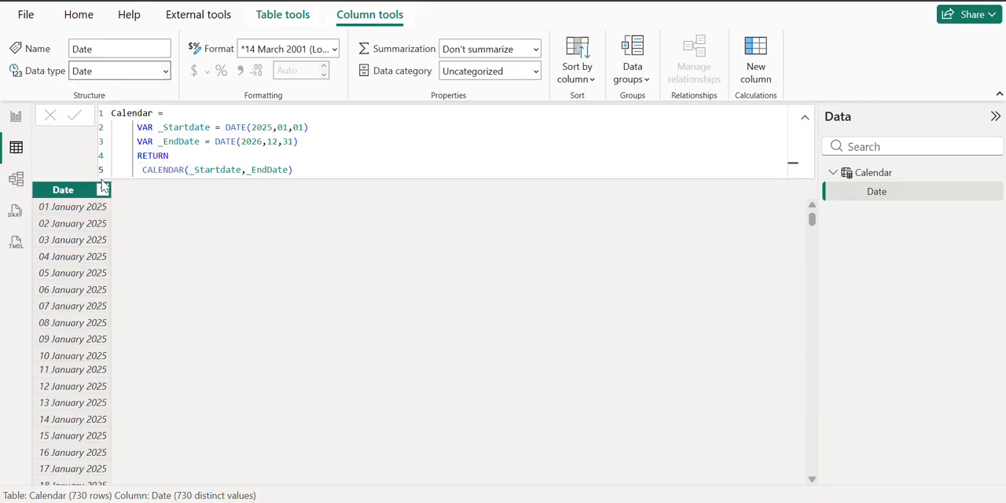
Step: Insert a line above the CALENDAR call in the table formula and open an ADDCOLUMNS function on it
double_click(144, 170)
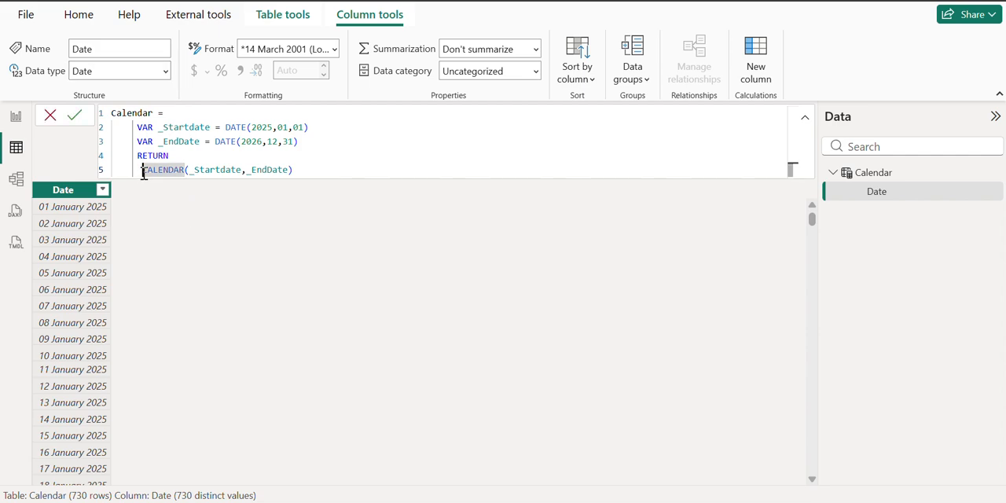
click(142, 170)
key(shift+Return)
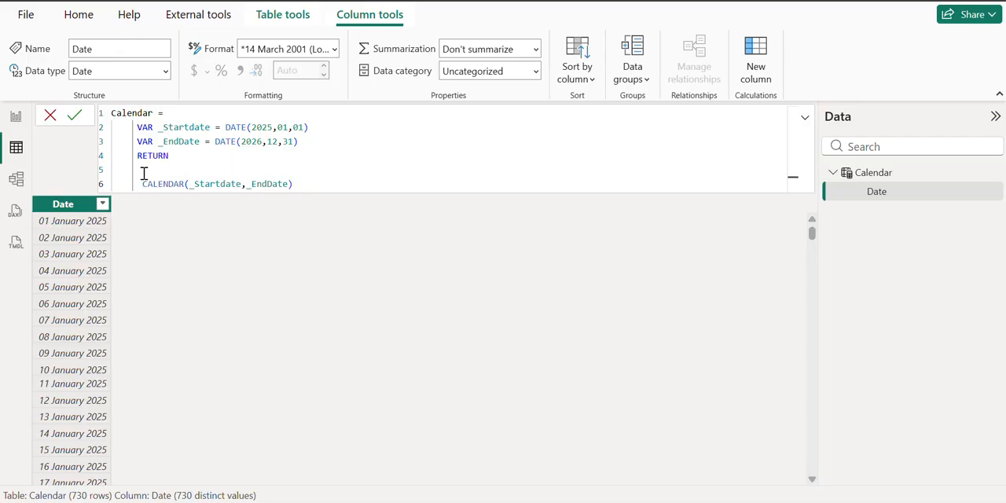
click(145, 170)
text(Add)
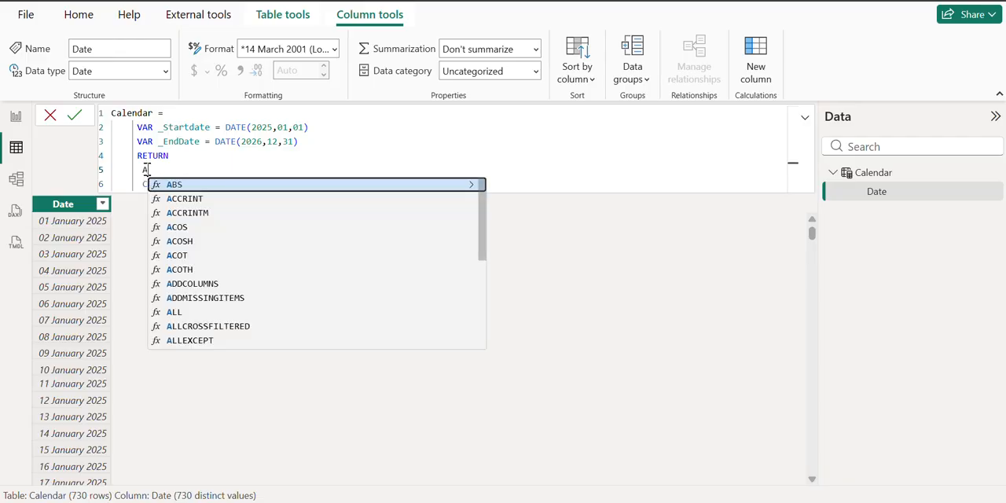
key(BackSpace)
key(BackSpace)
key(BackSpace)
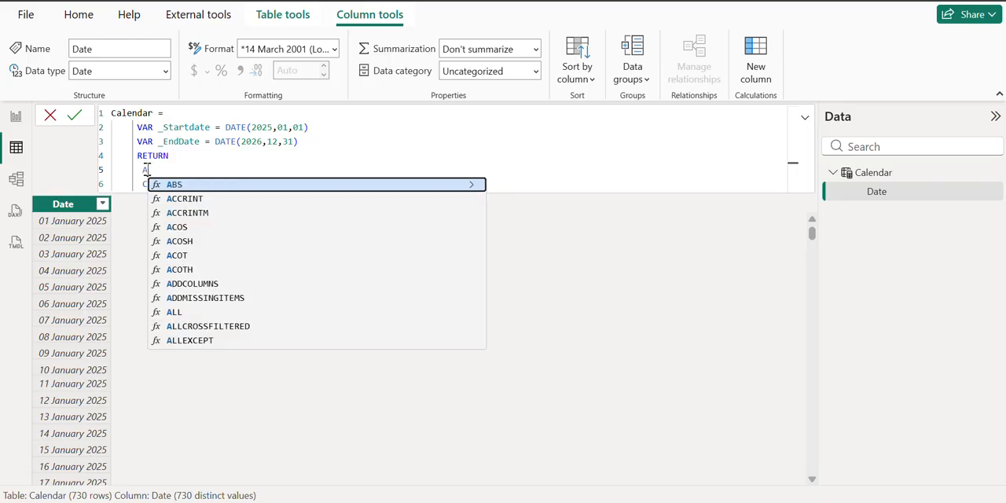
text(ADDCOLUMNS()
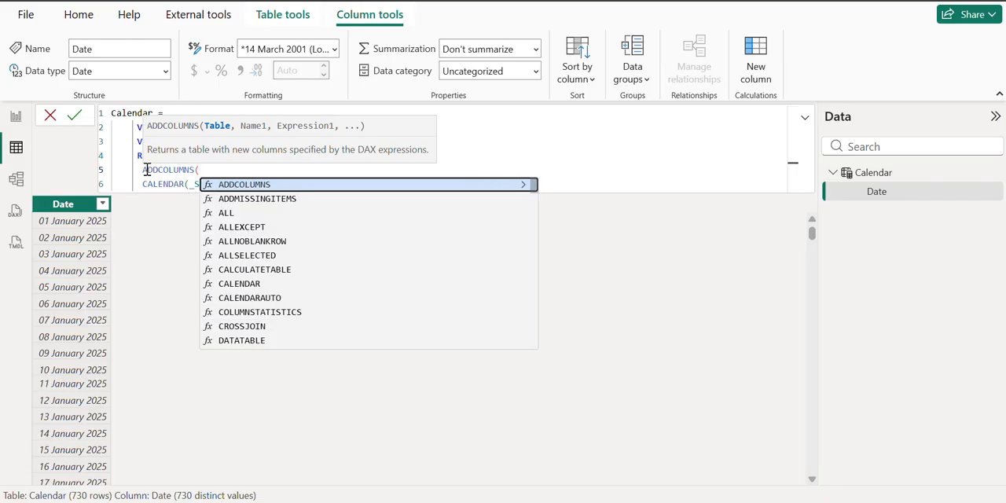
Step: Put a comma after the CALENDAR call and add a "Year" column line defined as YEAR([Date]), ending with a comma
click(522, 154)
click(310, 185)
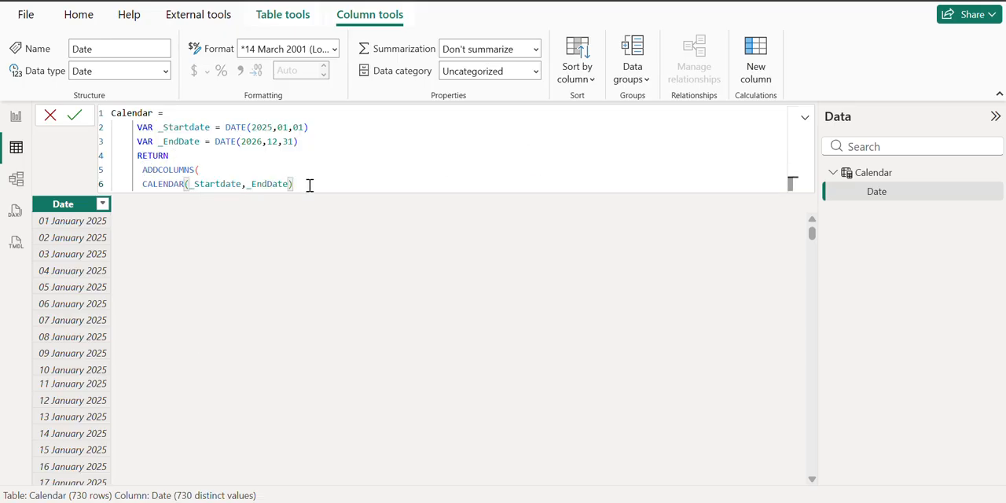
text(,)
key(Return)
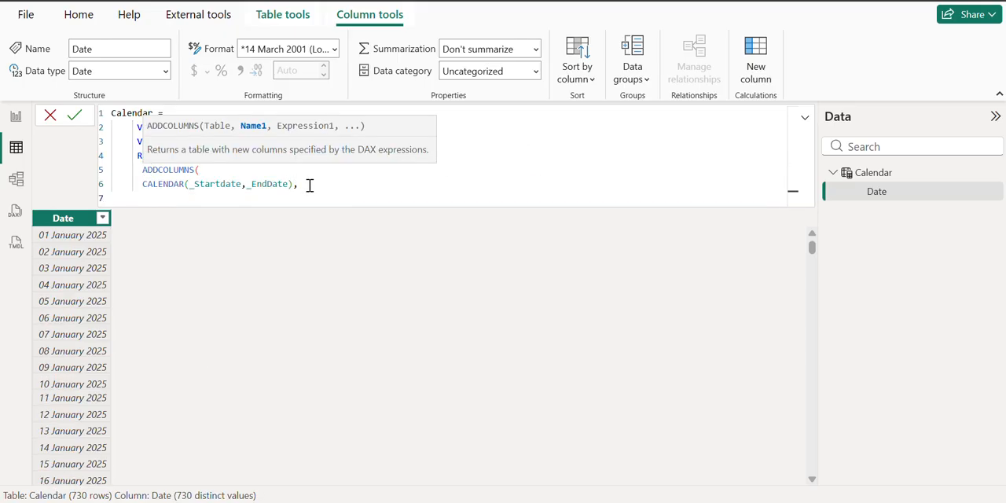
text("Year", Y)
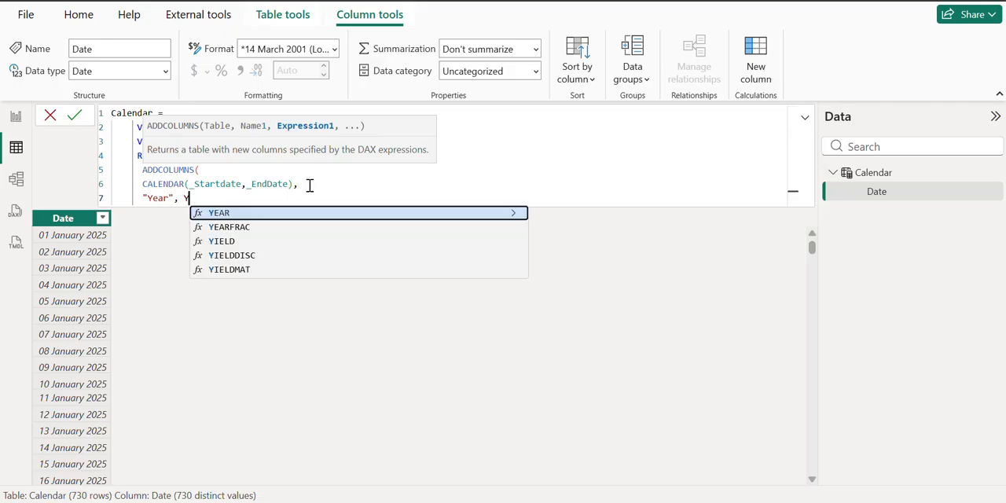
text(EAR([Da)
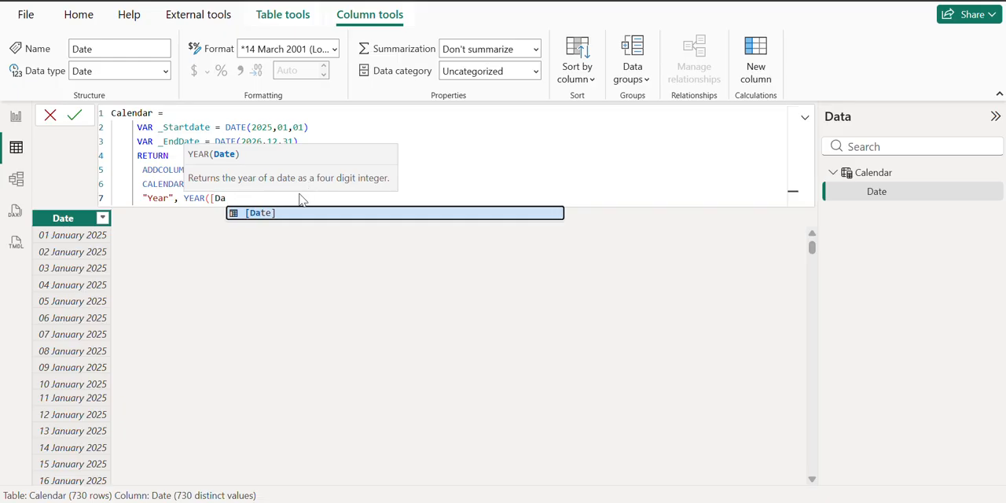
click(260, 214)
text(),)
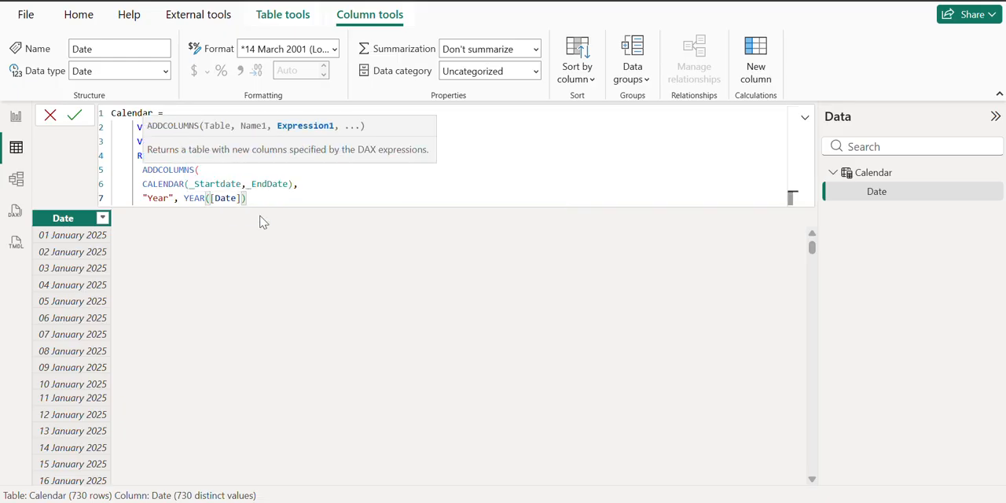
Step: Add a "Month Number" column line defined as MONTH([Date]), ending with a comma
key(Return)
text(")
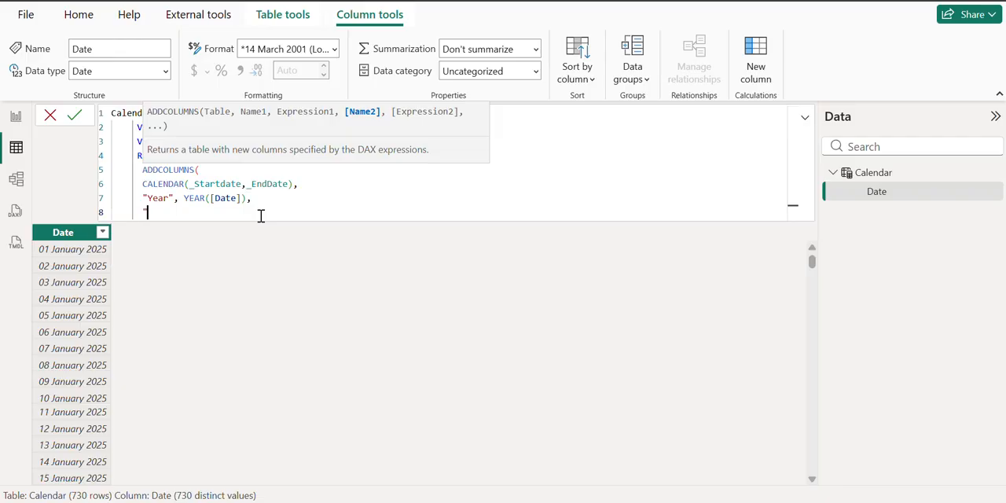
text(Month Number",)
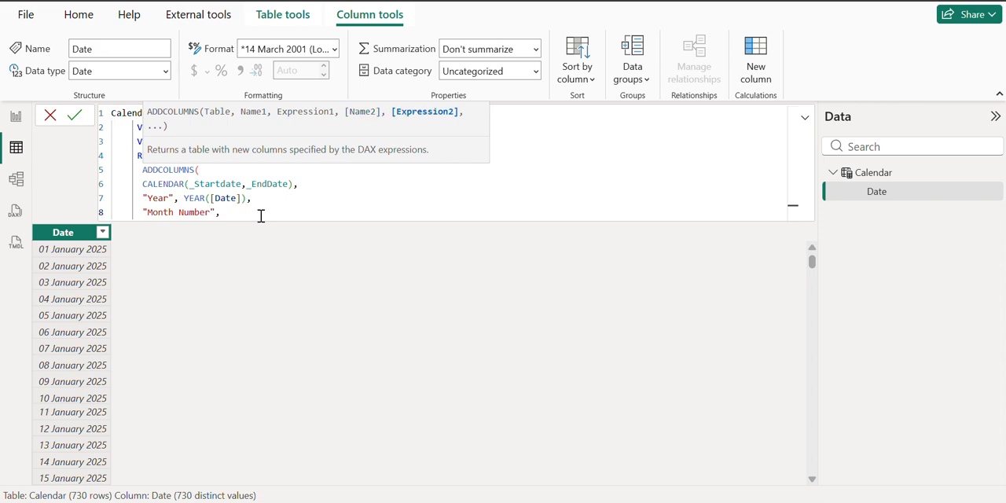
text( MONTH)
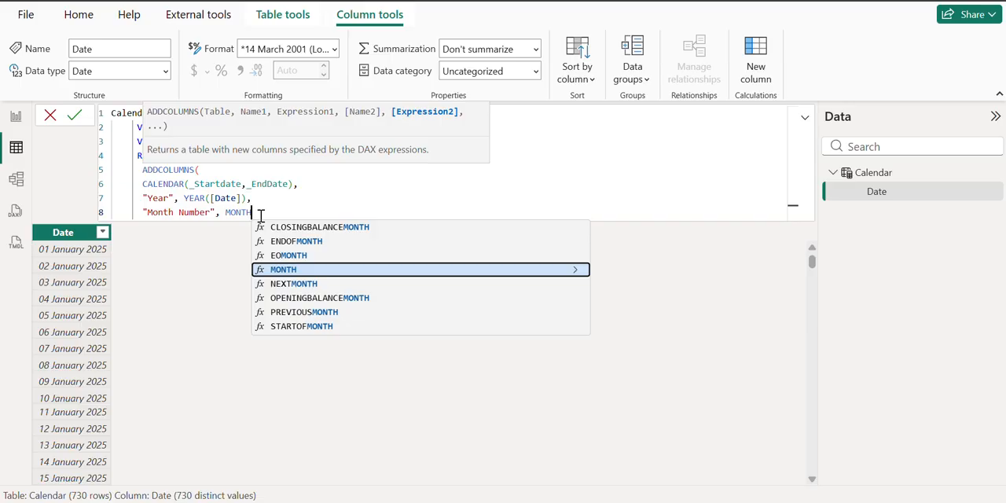
text(([D)
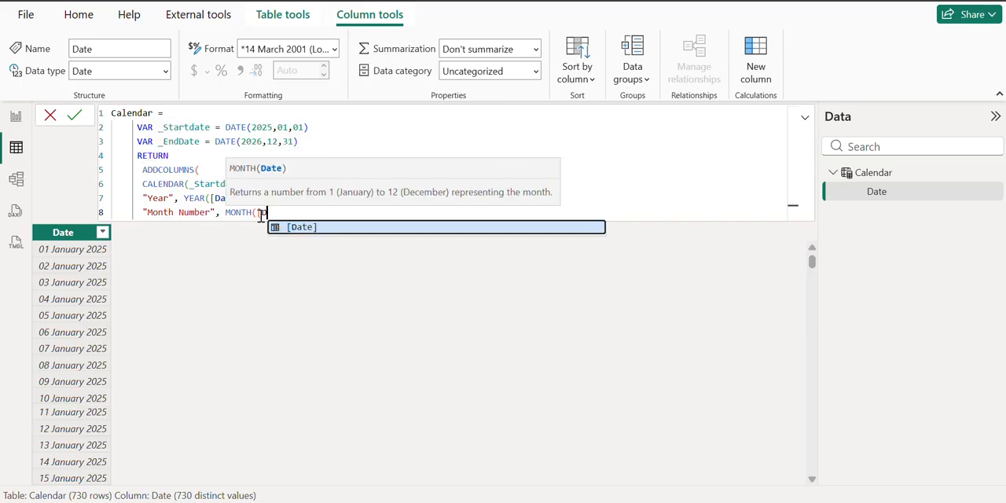
text(ate]))
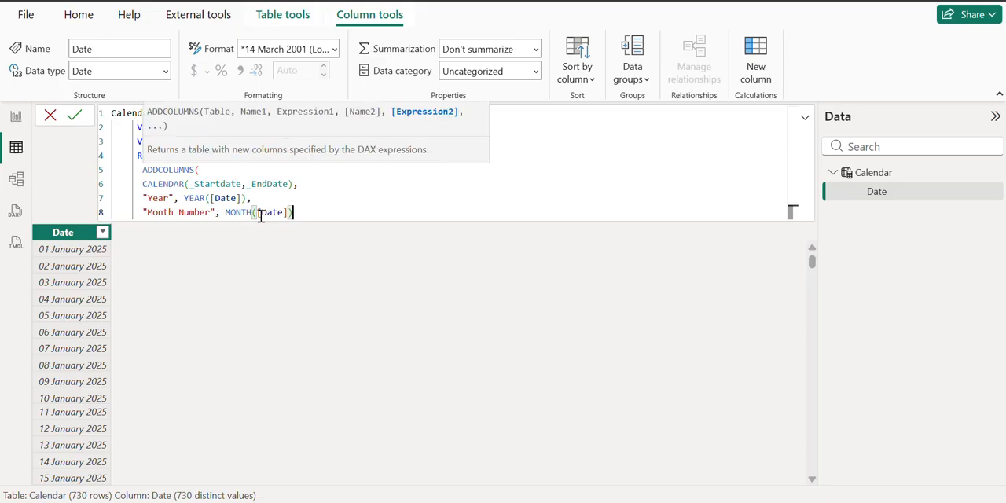
text(,)
Step: Add a " Year Month" column line defined as FORMAT([Date],"MMM-YYYY")
key(shift+Return)
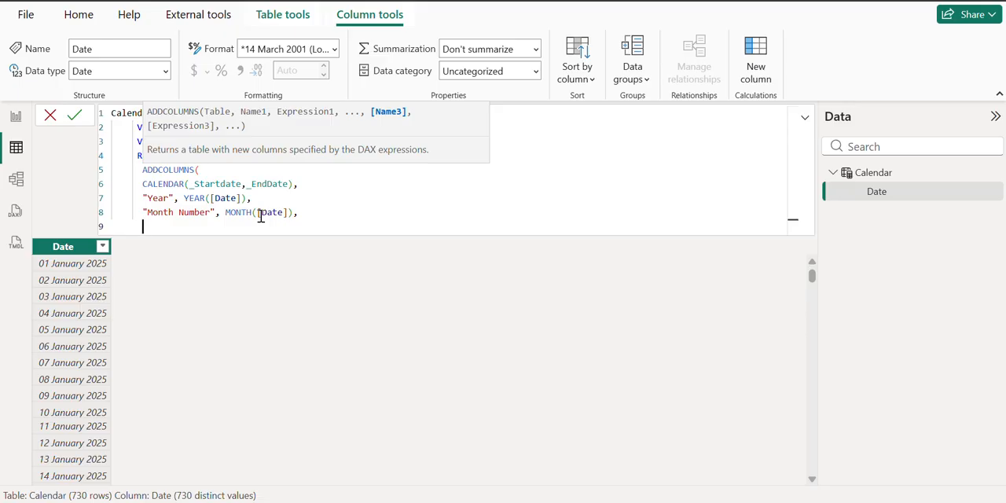
text(" Year Month")
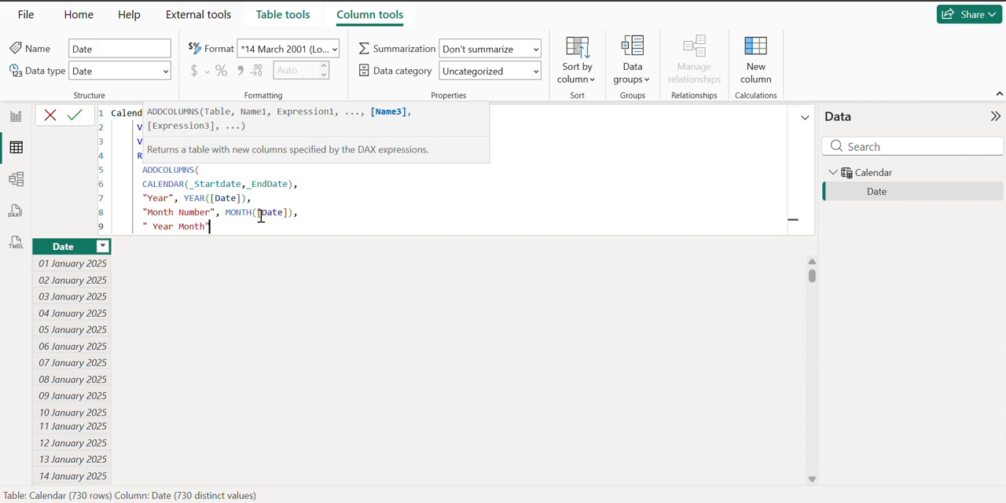
text(, )
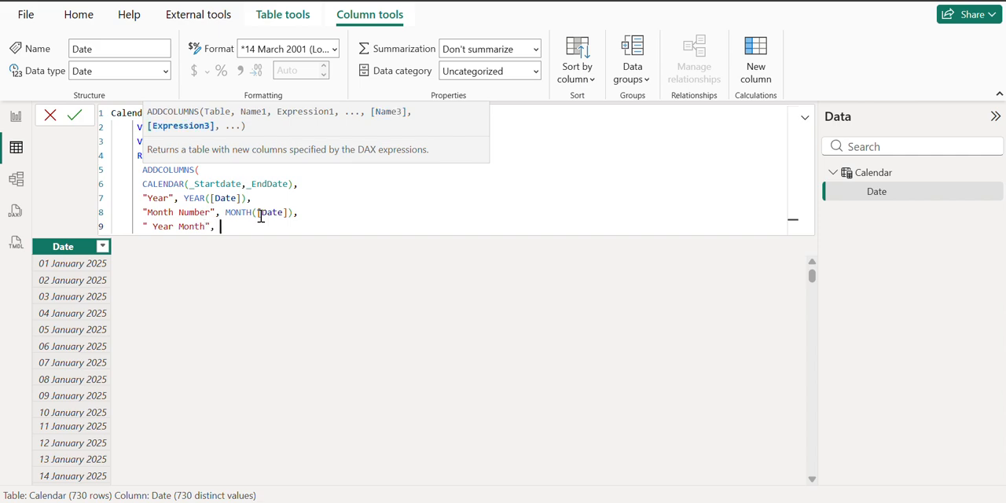
text(FORMAT)
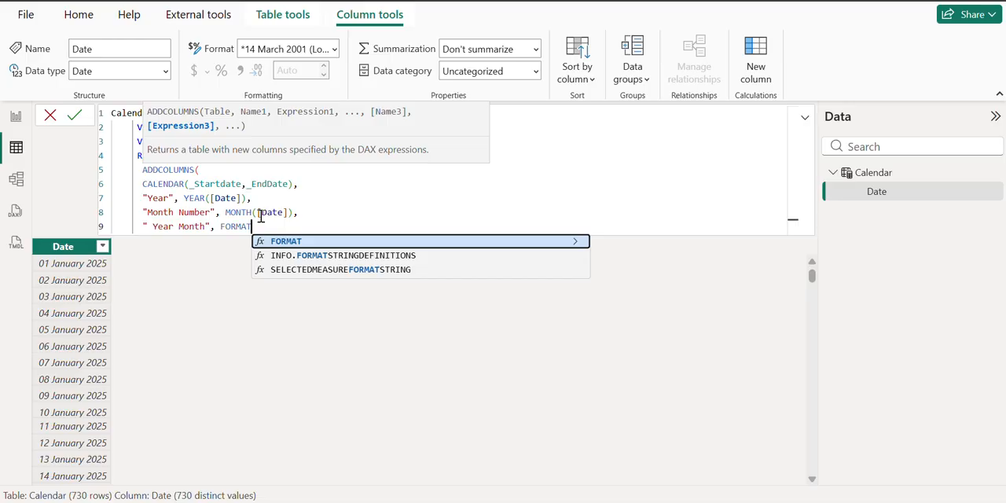
text(()
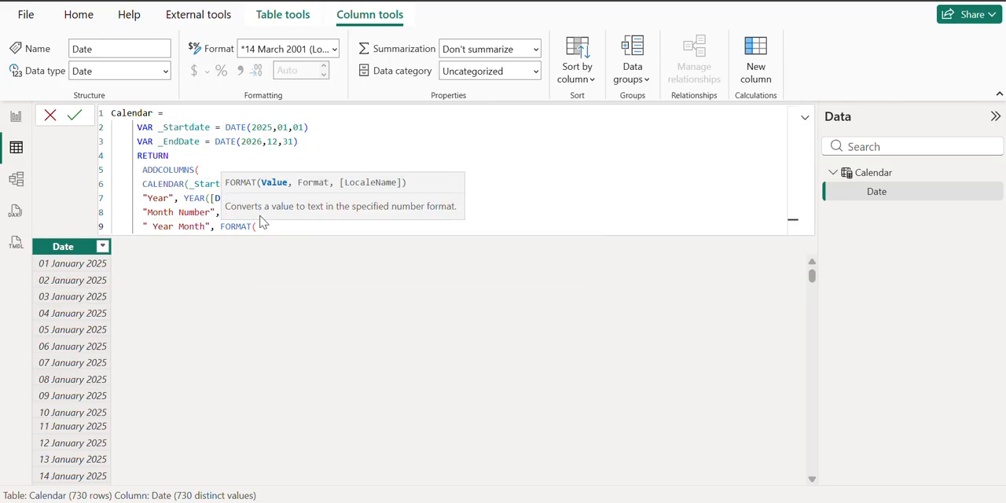
text([Date],"MMM)
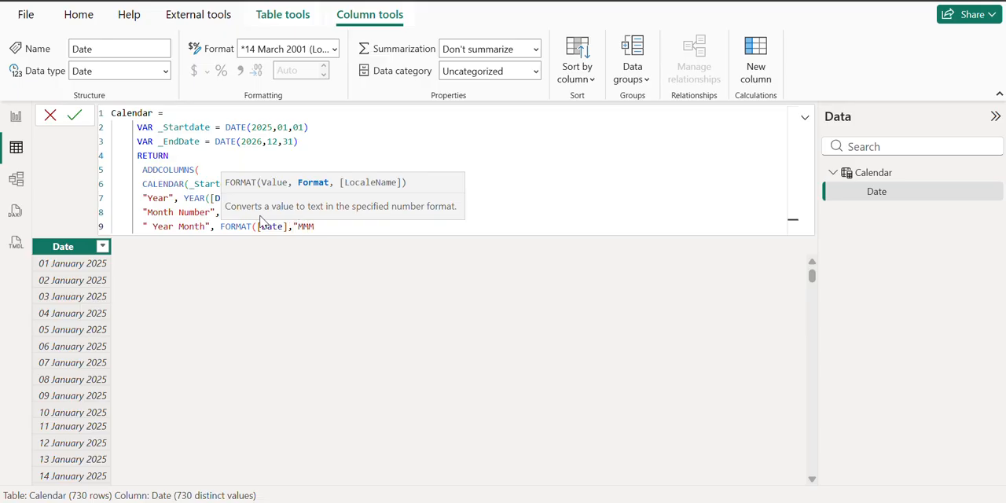
text(-YYYY"))
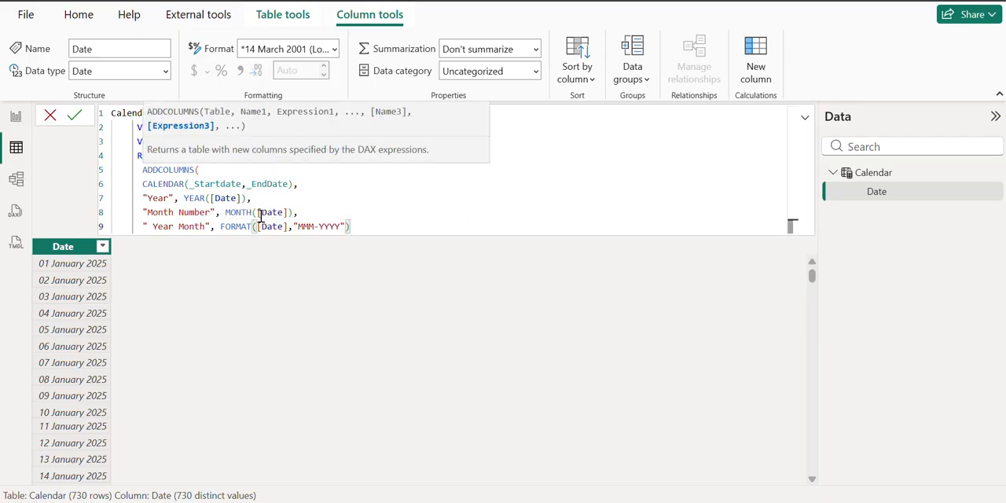
Step: Close ADDCOLUMNS with a parenthesis on its own line, commit the formula, and select the Month Number column
key(shift+Return)
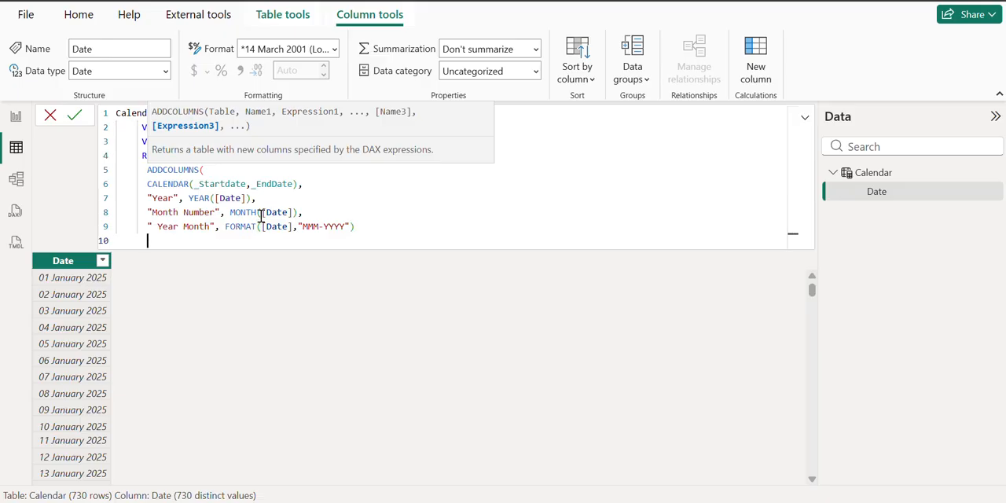
text())
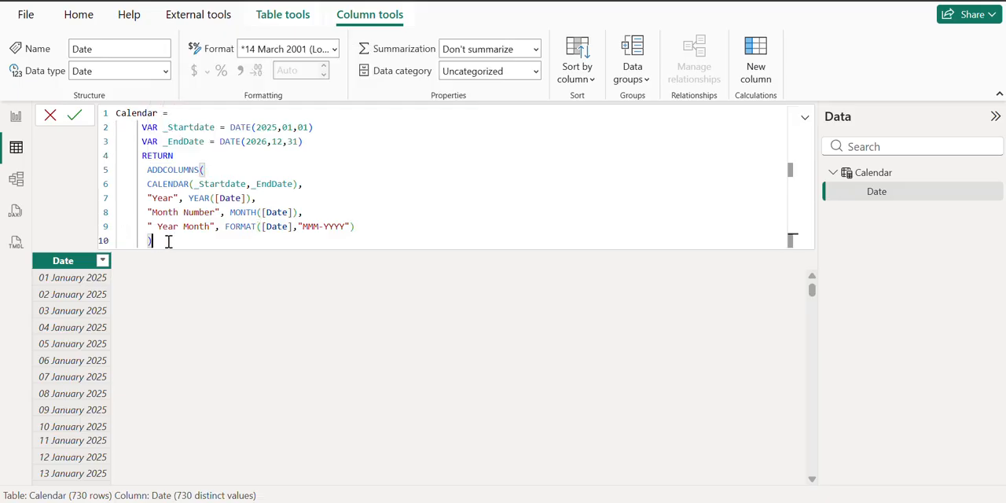
key(Return)
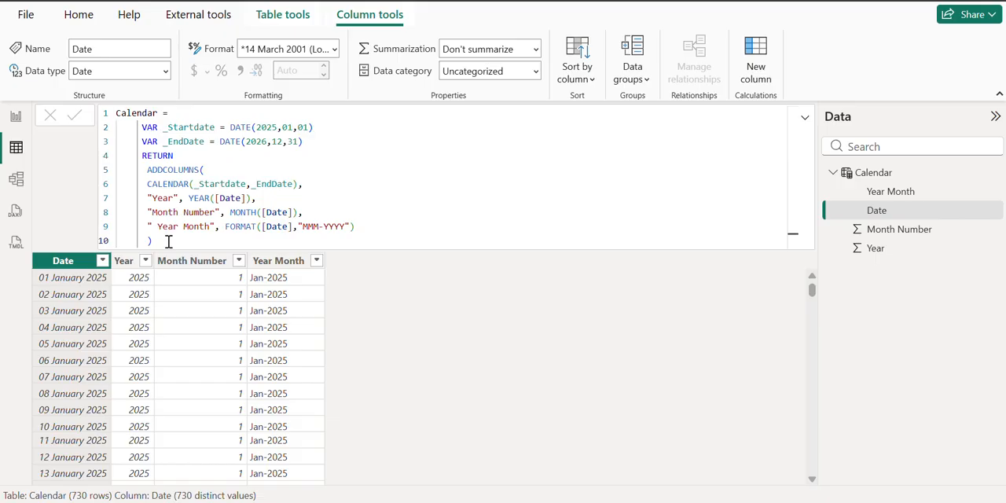
click(130, 261)
click(181, 262)
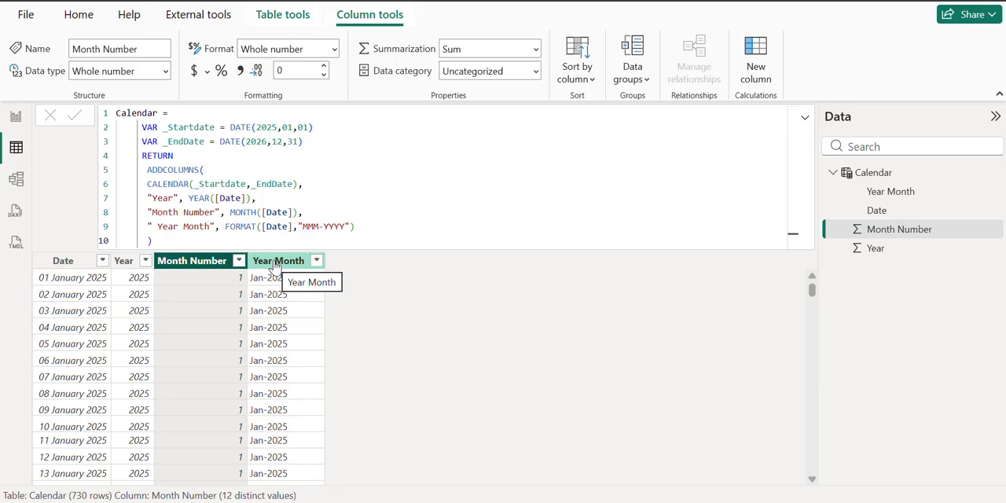
Step: Start another quoted column line after the Year Month entry and remove the leading space from the " Year Month" name
click(360, 226)
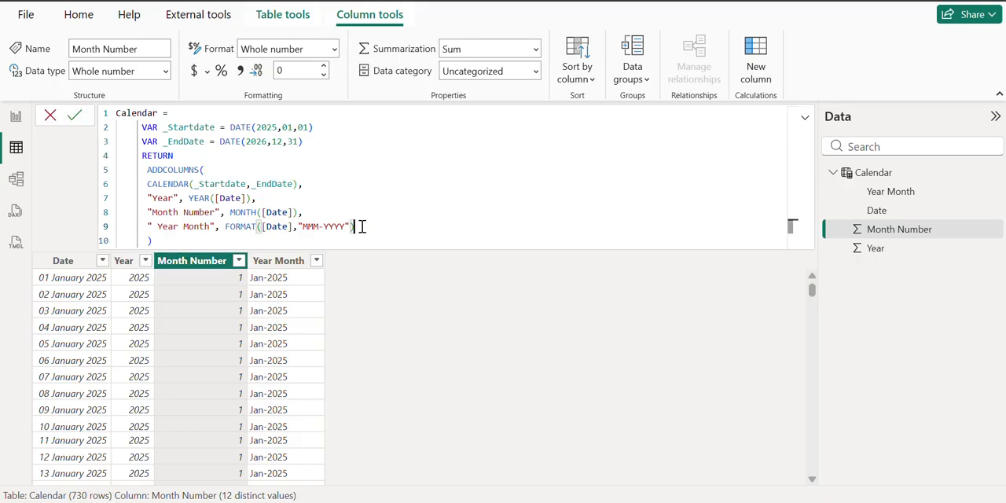
text(,)
key(Return)
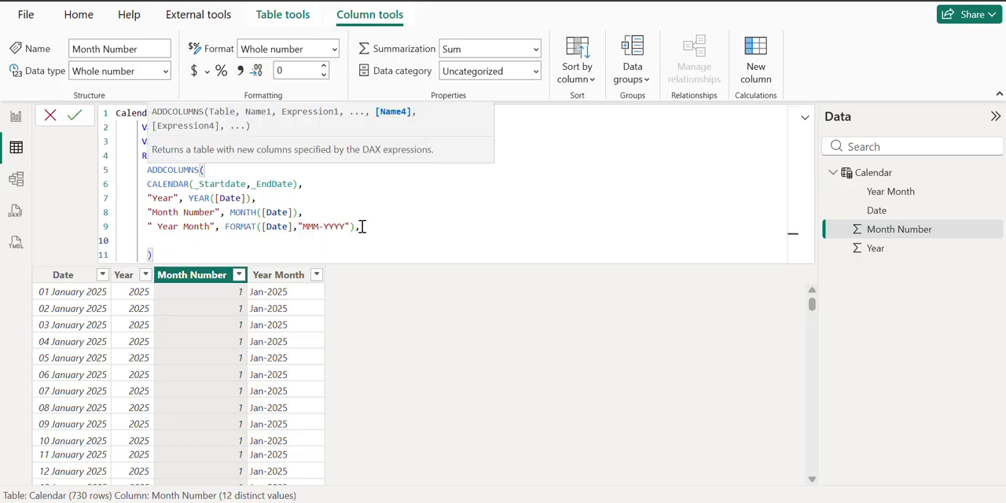
text(")
click(158, 225)
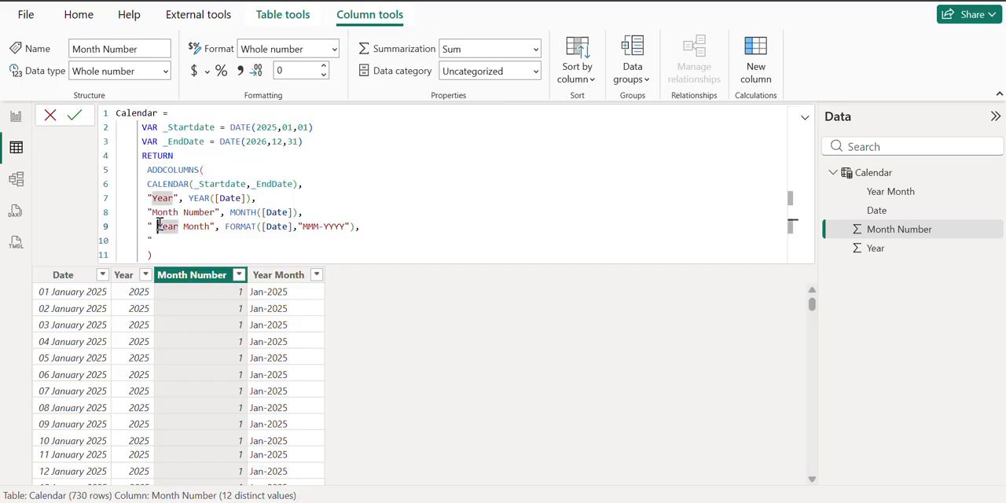
key(BackSpace)
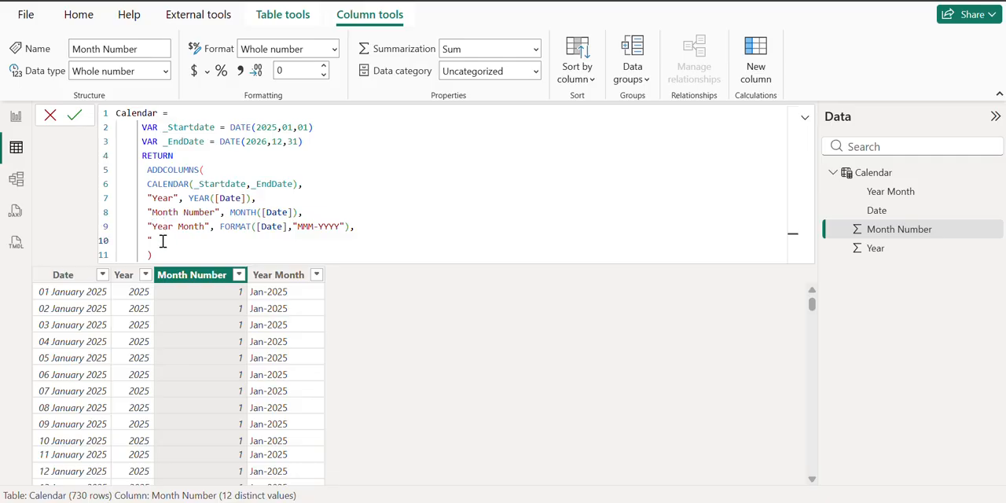
Step: Name the new column entry " Calendar Quarter" and follow it with a comma
text(Cla)
key(BackSpace)
key(BackSpace)
key(BackSpace)
text(Calendar Quarter",)
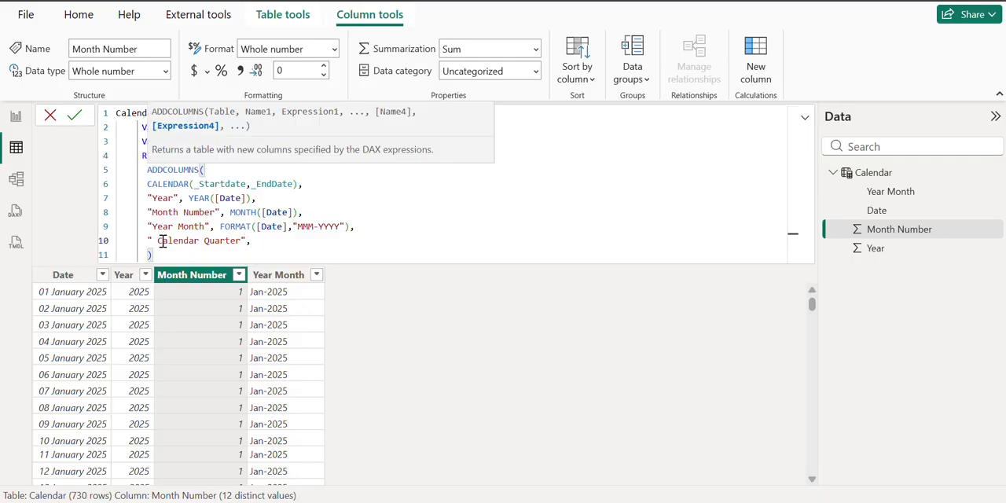
text( FOR)
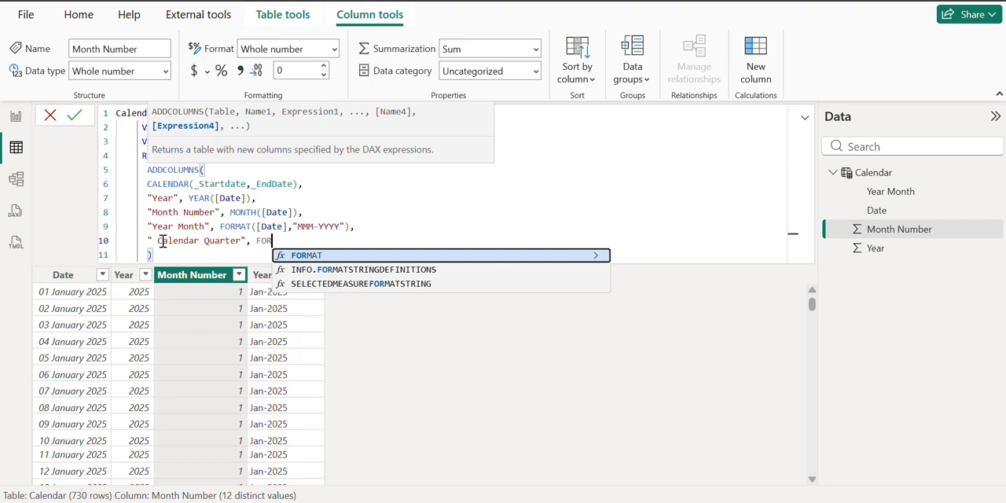
text(MAT([Da)
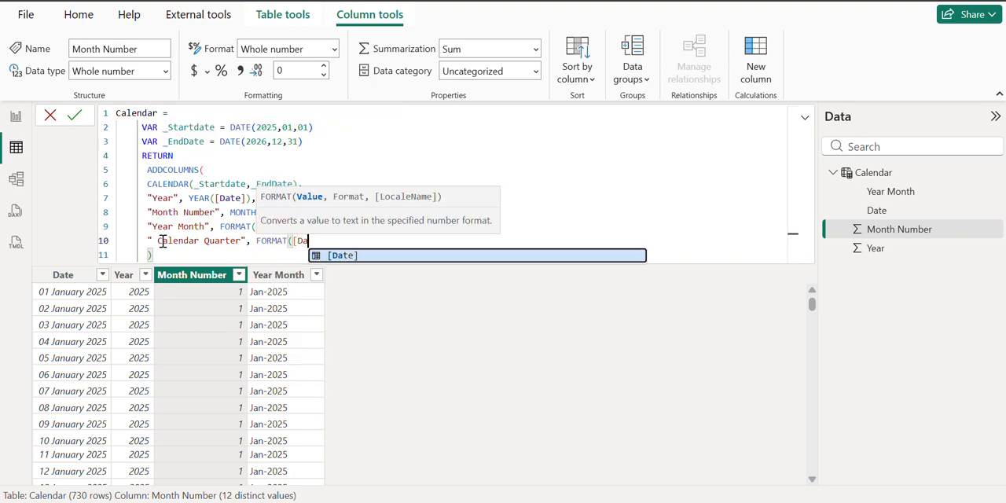
Step: Define the Calendar Quarter column as FORMAT([Date],"/QQ")
click(346, 255)
text(,)
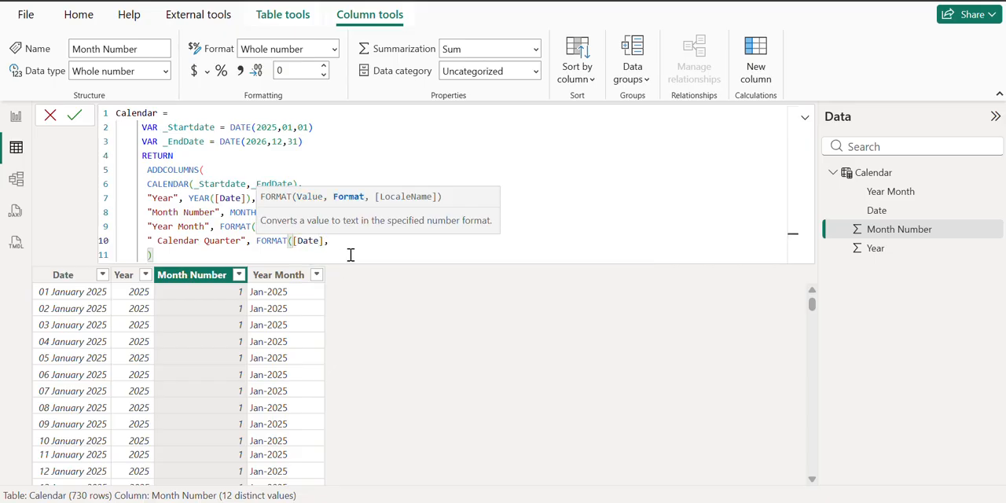
text("\QQQ"))
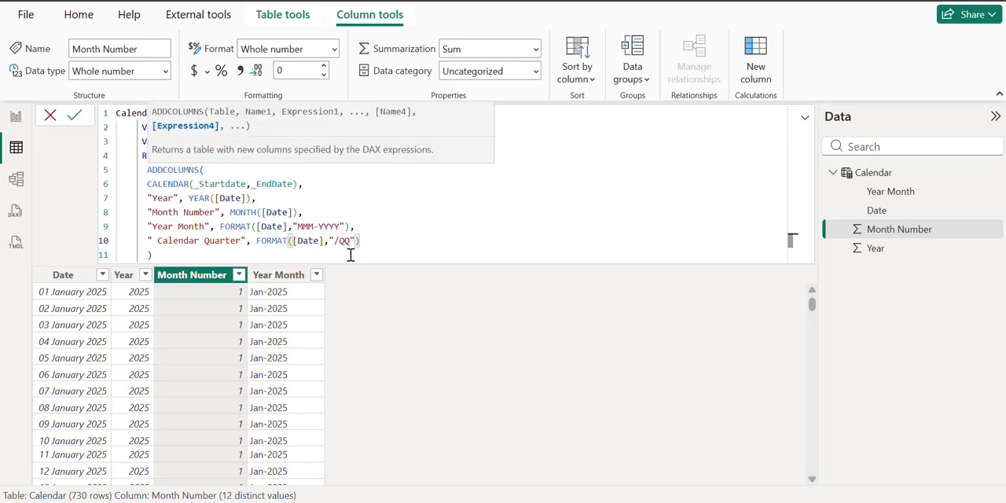
Step: Commit the Calendar table formula with "/QQ" as the Calendar Quarter format, then re-enter the slash and commit again
key(Return)
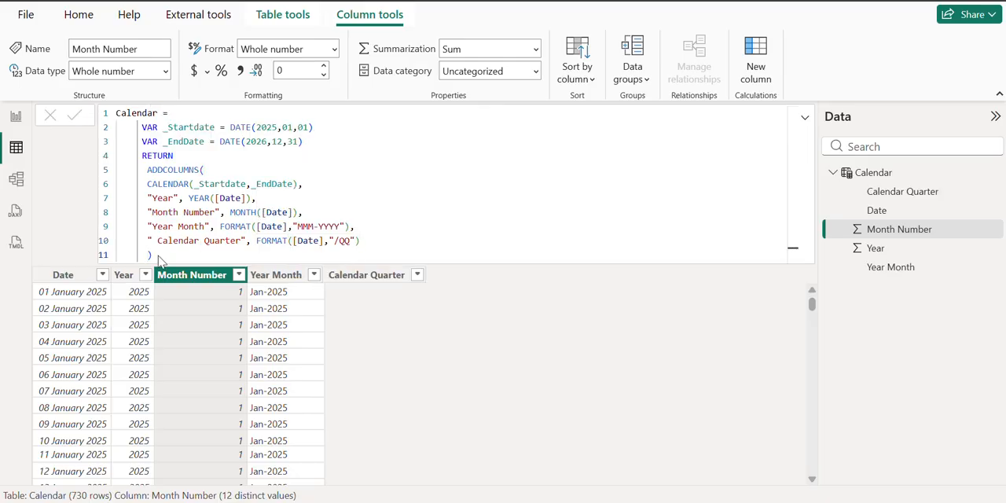
click(343, 241)
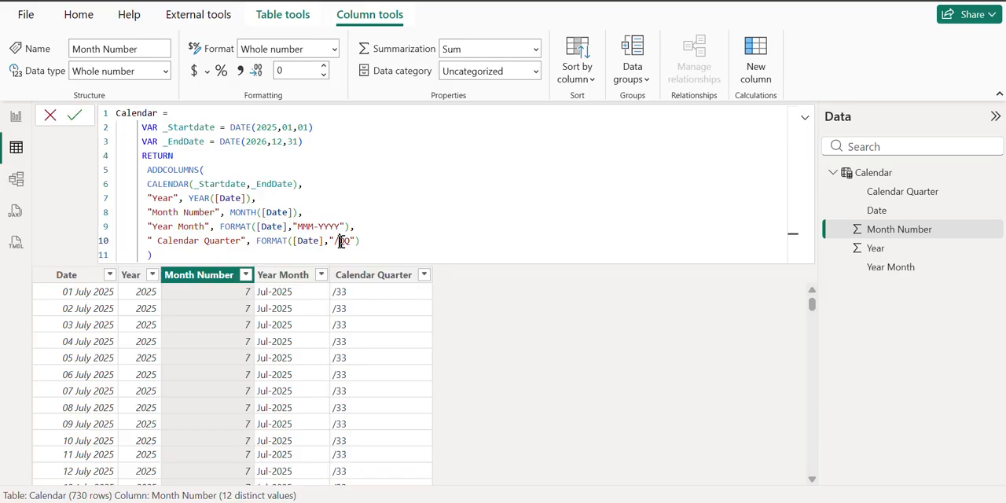
double_click(343, 240)
click(338, 241)
key(BackSpace)
text(/)
click(167, 254)
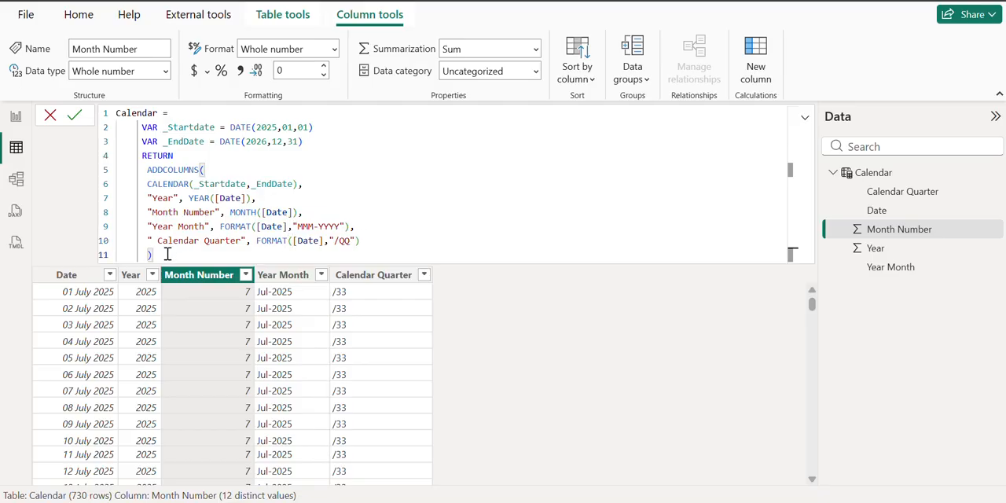
key(Return)
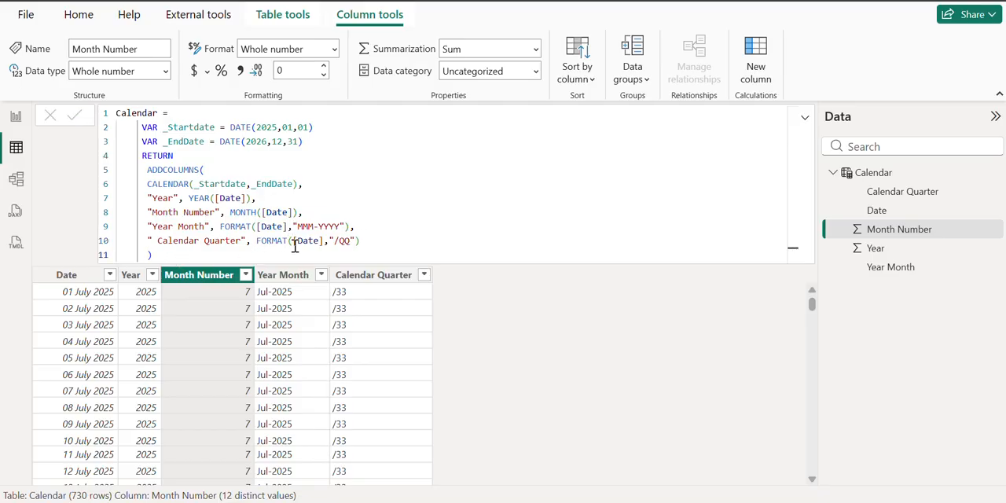
Step: Change the Calendar Quarter format string to "\QQ" and commit the formula
click(338, 241)
key(BackSpace)
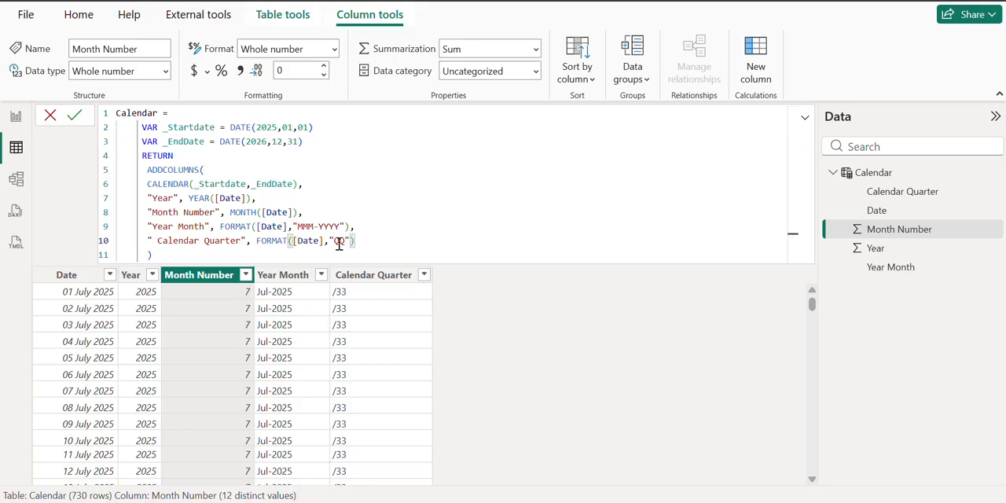
text(\)
key(Return)
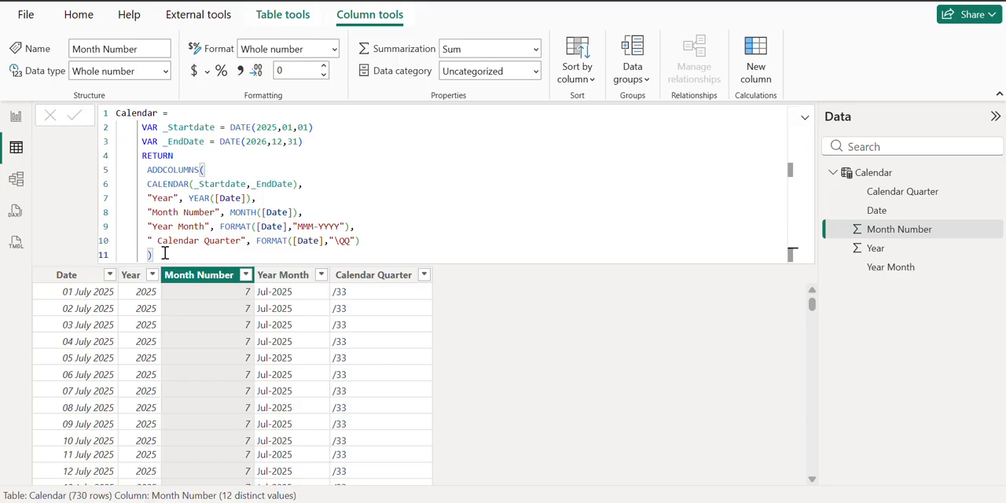
Step: Remove the leading space from the " Calendar Quarter" column name in the formula
click(168, 244)
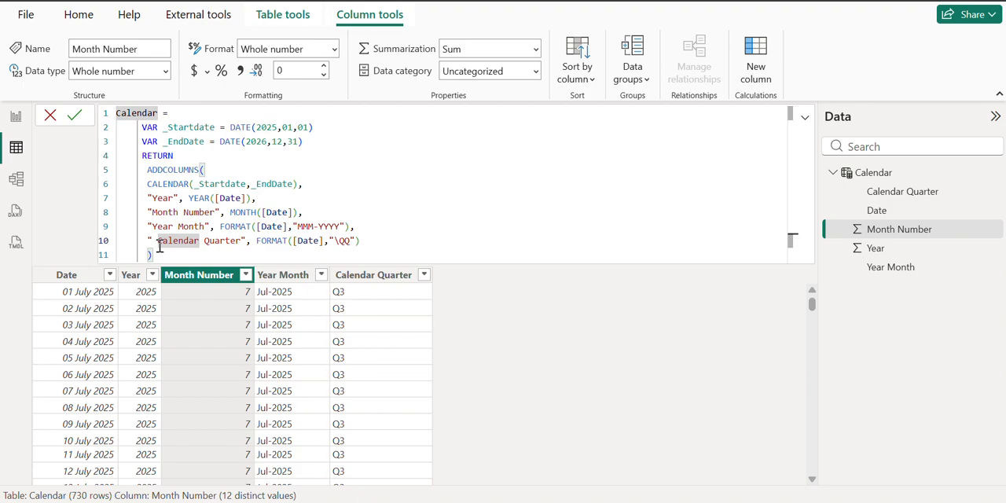
click(158, 243)
key(BackSpace)
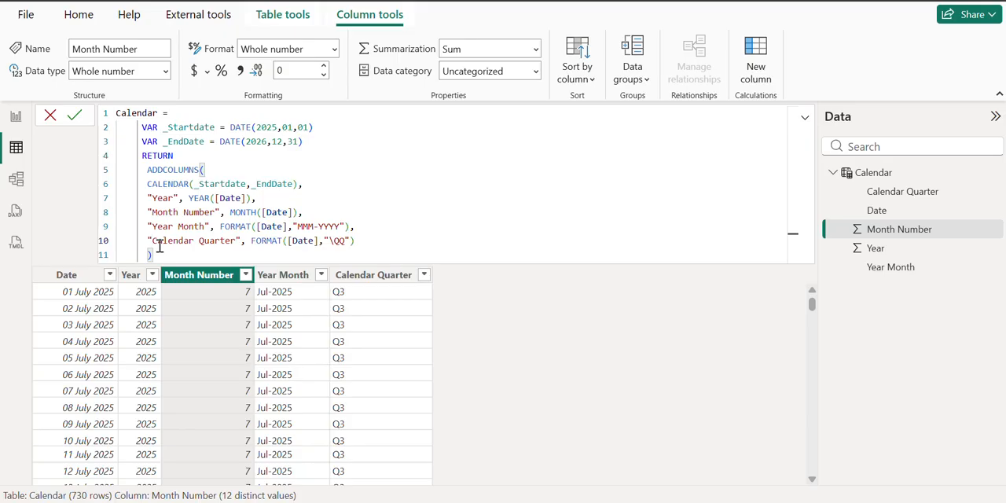
Step: Add the variable line VAR _FYStartMonth = 4 below the _EndDate variable
click(313, 143)
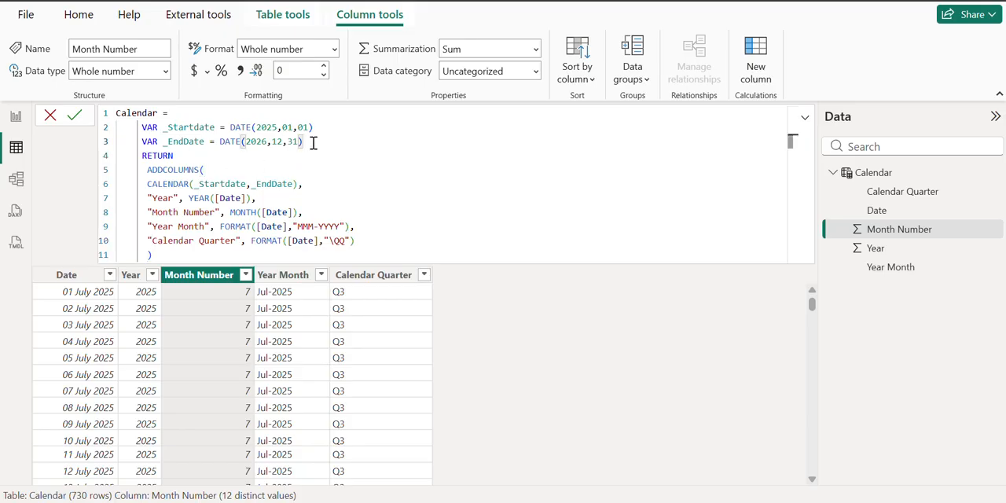
key(shift+Return)
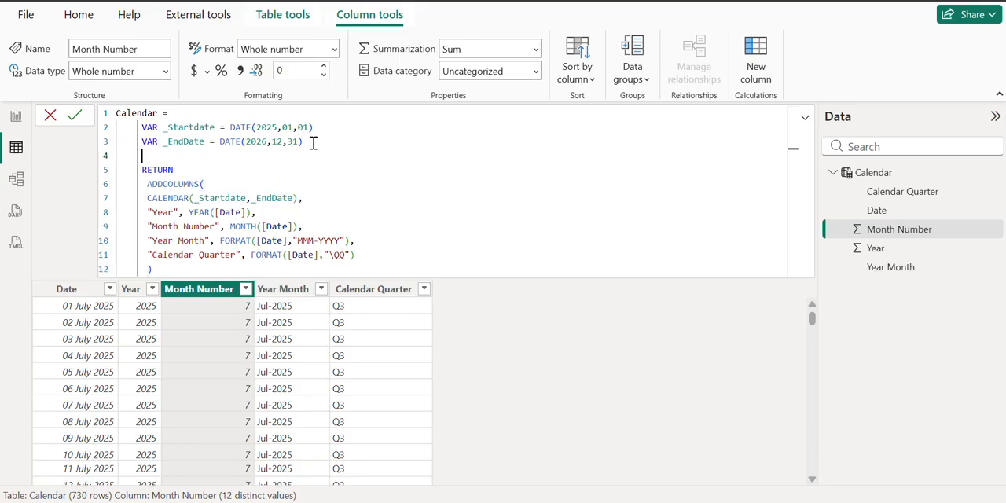
text(VAR)
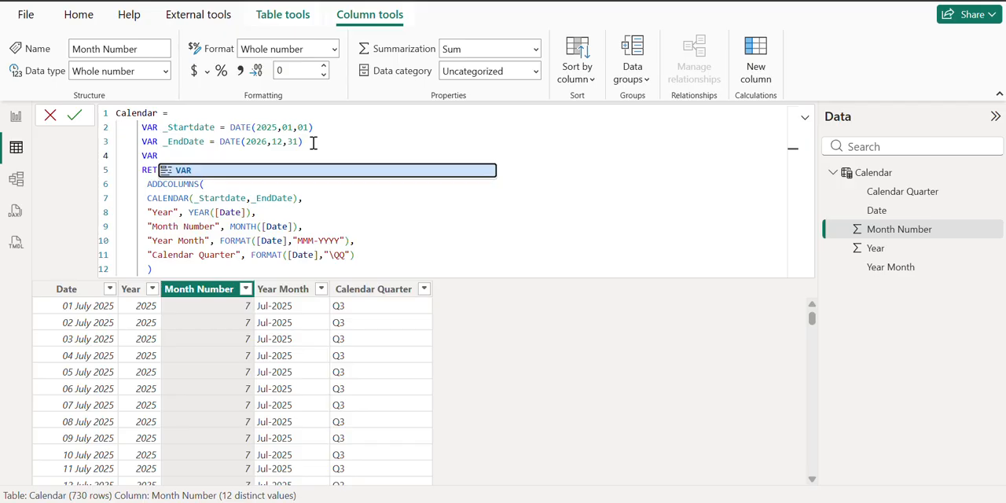
text( _)
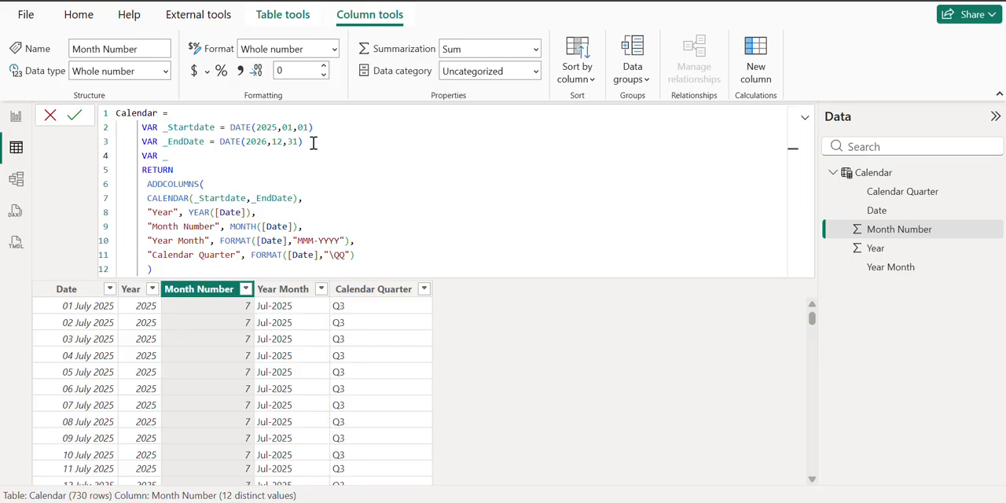
text(FYStartMonth = 4)
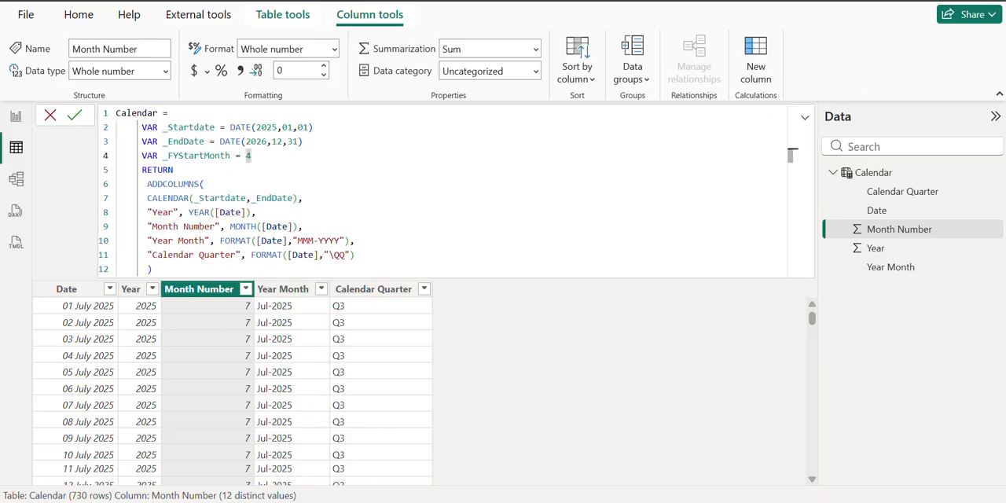
Step: Add an "FY Year" column after Calendar Quarter, defined as "FY " & IF(MONTH([Date])>=_FYStartMonth,YEAR([Date])+ 1,YEAR([Date])), ending with a comma
click(358, 256)
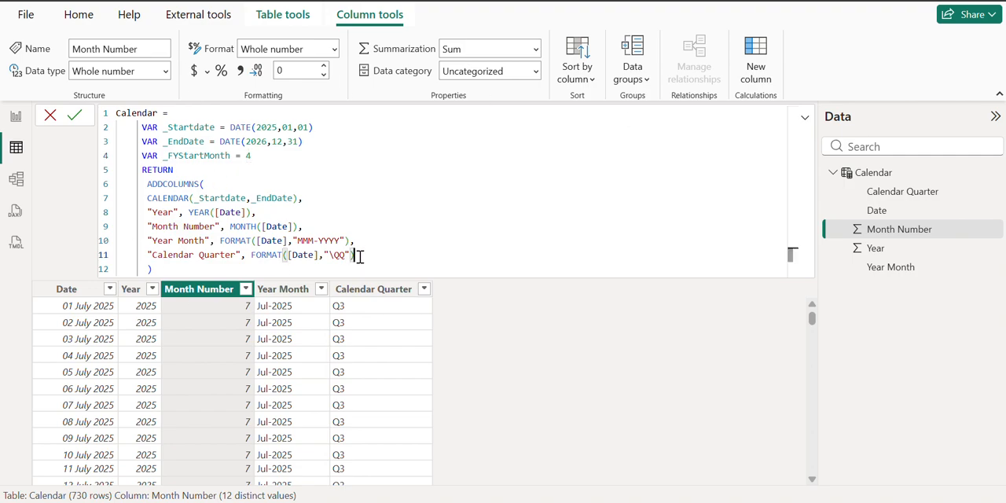
text(,)
key(Return)
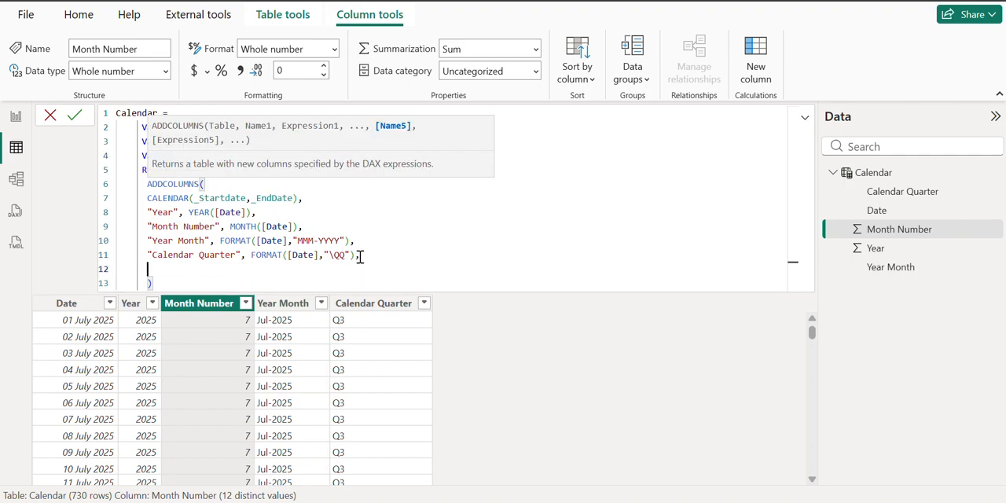
text(")
text(FY Year",)
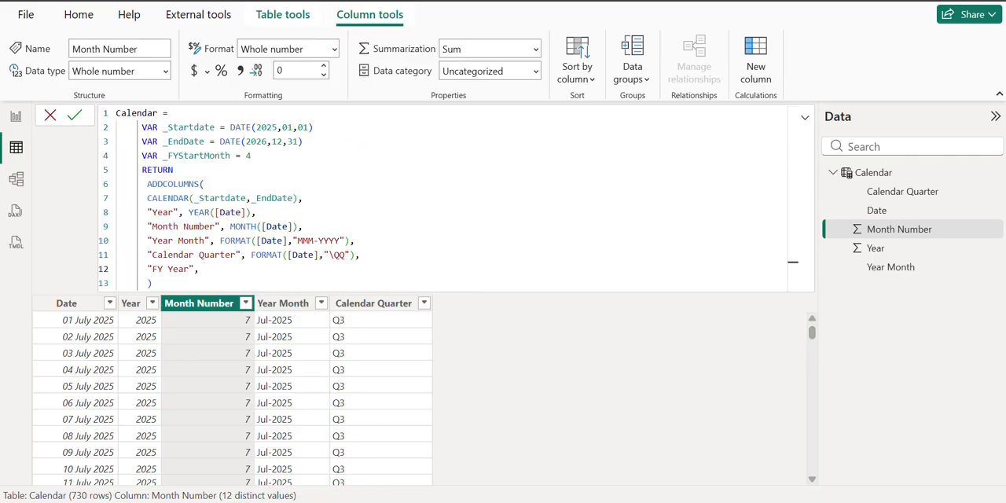
click(213, 269)
text("FY " & IF(MONTH([Date])>=_FYStartMonth,YEAR([Date])+ 1,YEAR([Date])),)
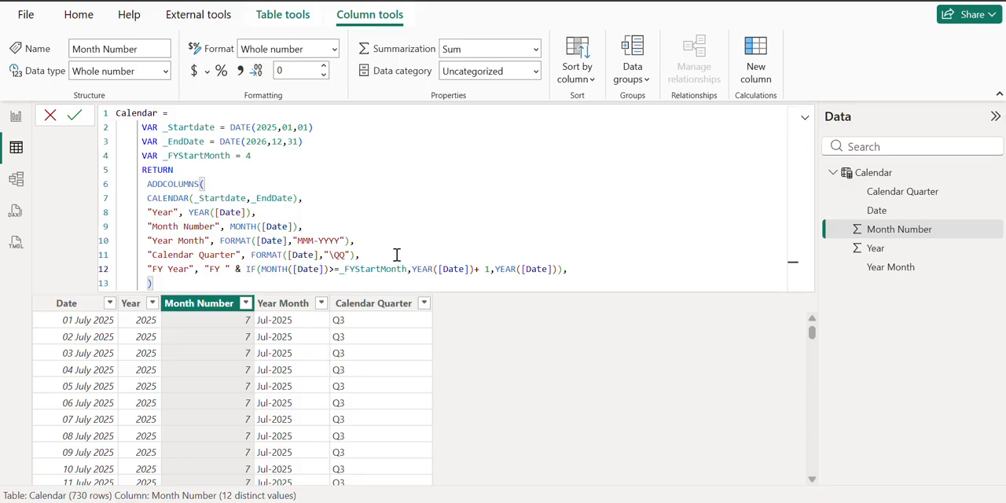
Step: Add an "FY Quarter" column on a new line after FY Year, defined as "FY Q" & INT(MOD(MONTH([Date])-4+12,12)/3)+1
key(shift+Return)
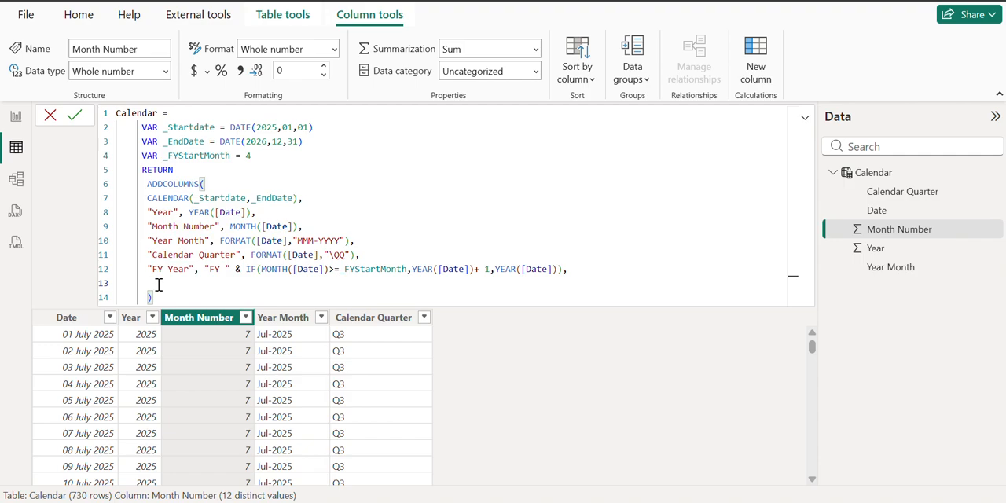
text("FY Quarter", "FY Q" & INT(MOD(MONTH([Date])-4+12,12)/3)+1,)
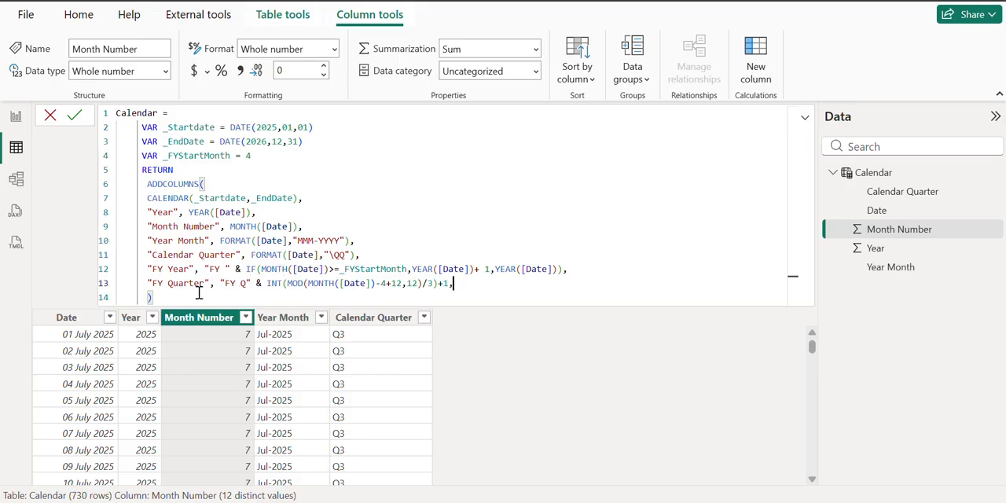
drag(266, 284, 454, 289)
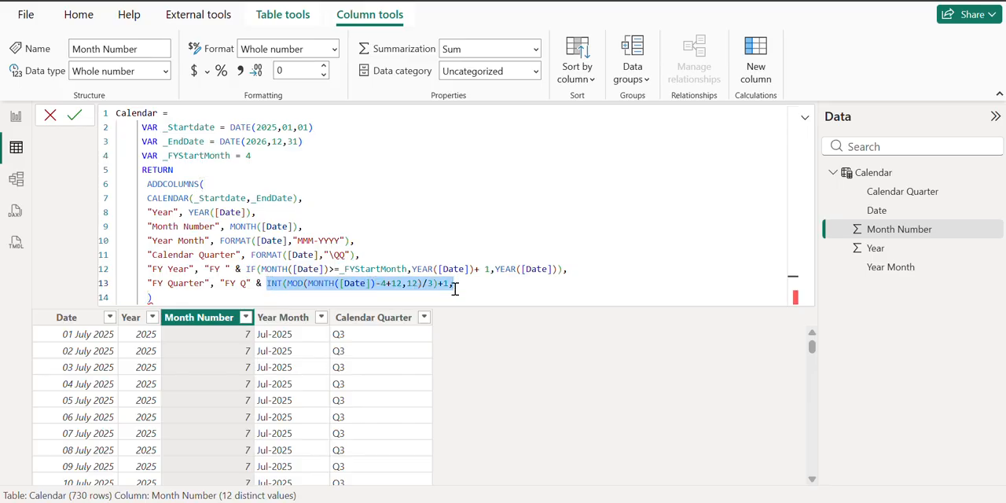
click(169, 296)
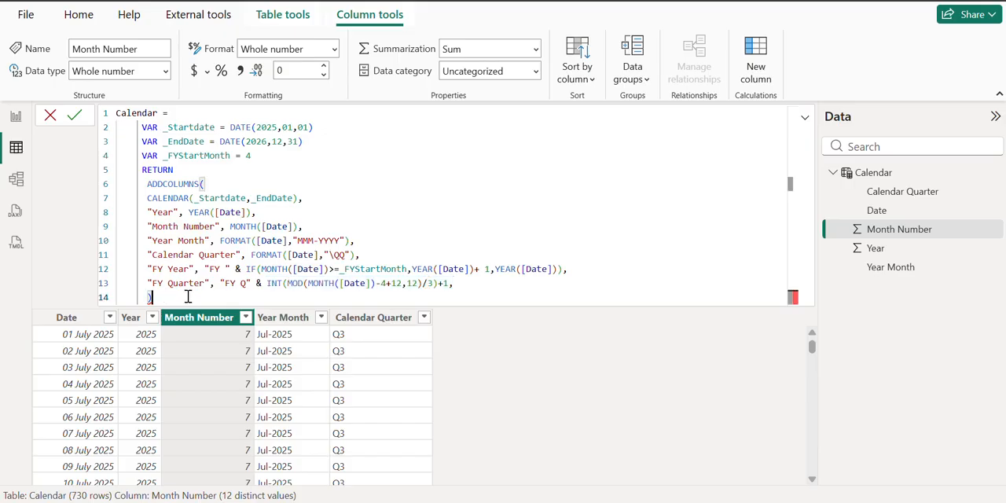
Step: Delete the trailing comma after the FY Quarter expression and commit the formula
click(453, 286)
key(BackSpace)
key(Return)
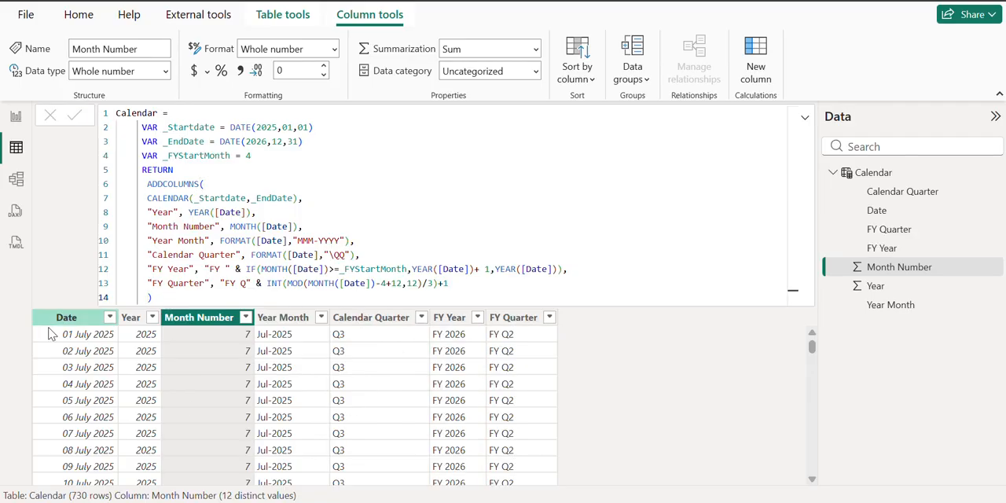
Step: Sort the Calendar table by the Date column in ascending order
click(110, 317)
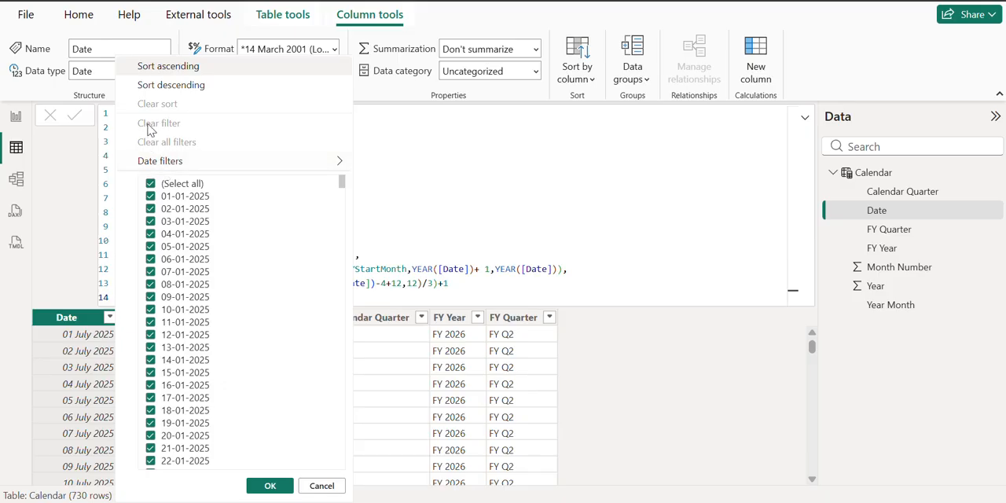
click(171, 68)
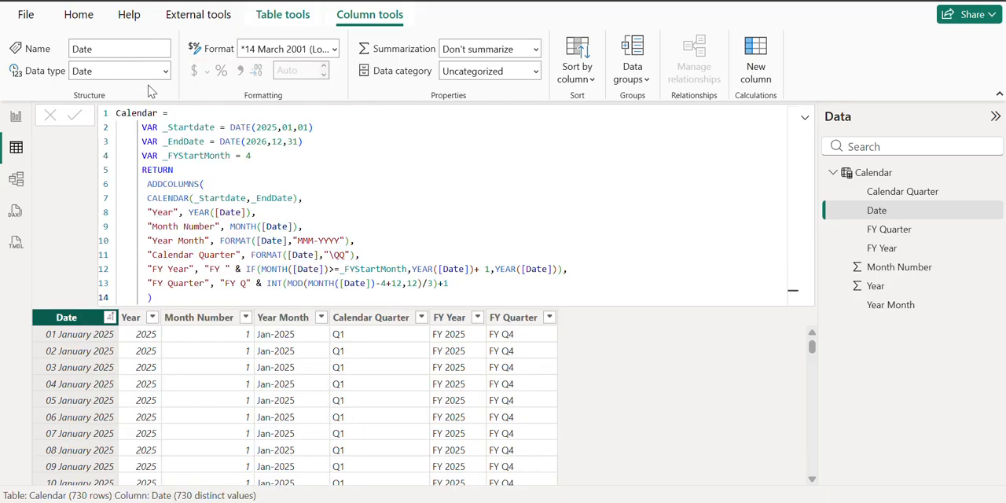